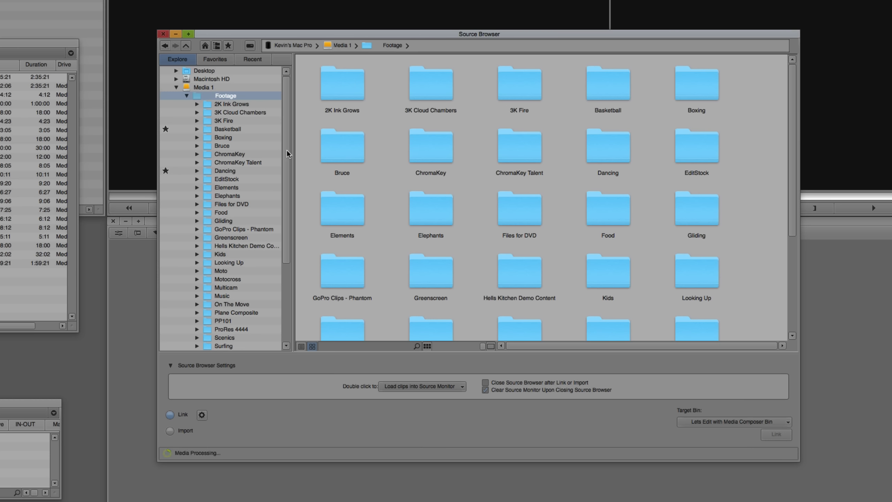
Open the Motocross folder inside Footage, viewing its clips as a list and then as thumbnails
{"action": "left_click_drag", "start_coordinate": [287, 150], "coordinate": [290, 181]}
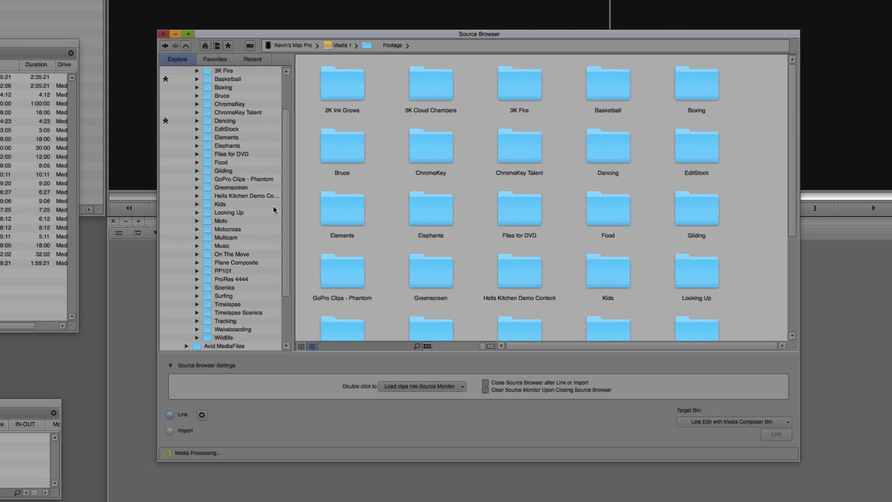
{"action": "left_click", "coordinate": [223, 228]}
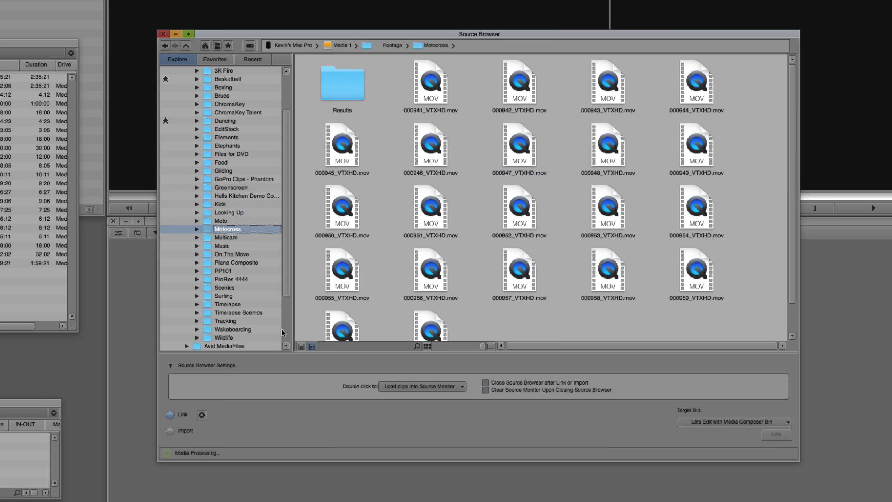
{"action": "left_click", "coordinate": [301, 346]}
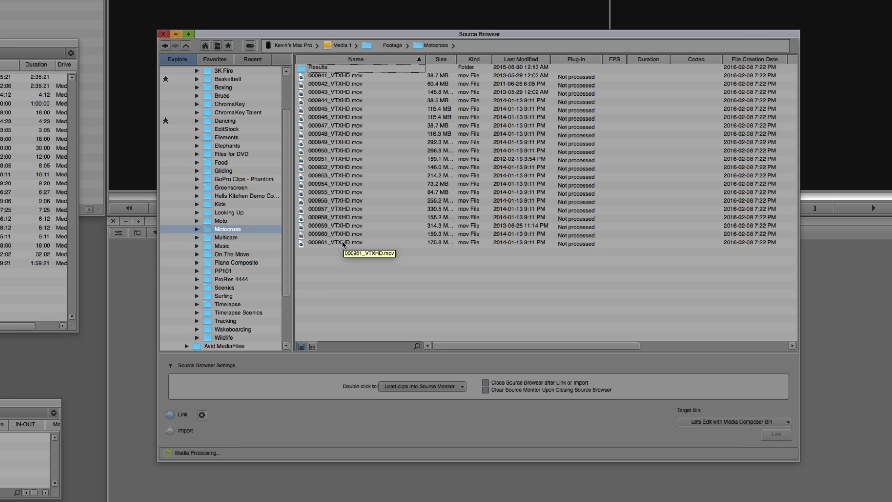
{"action": "left_click", "coordinate": [312, 346]}
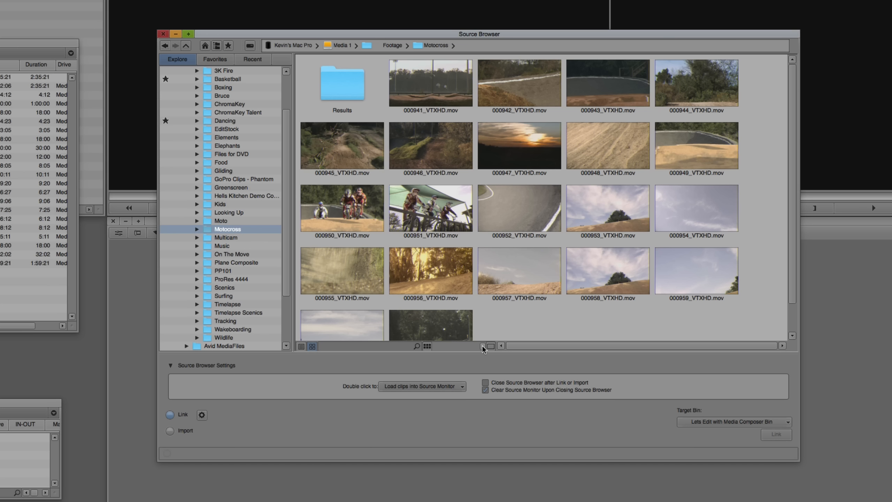
{"action": "mouse_move", "coordinate": [482, 345]}
{"action": "left_mouse_down"}
{"action": "mouse_move", "coordinate": [421, 348]}
{"action": "mouse_move", "coordinate": [485, 344]}
{"action": "left_mouse_up"}
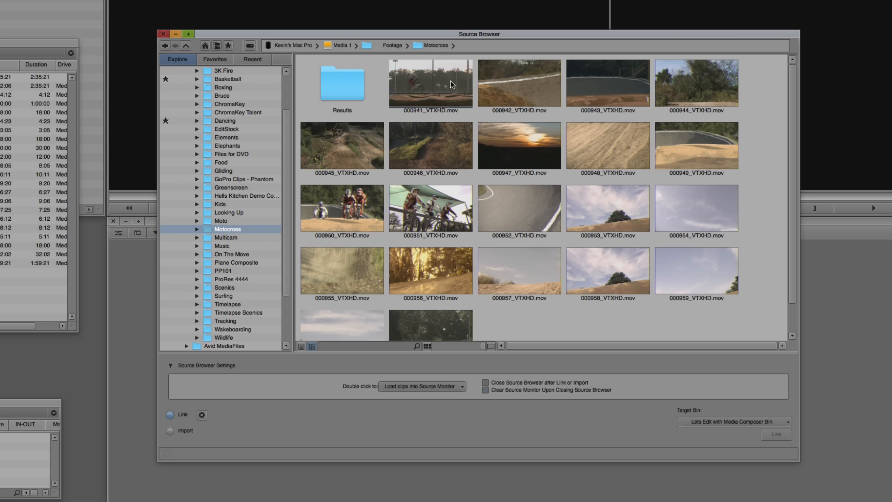
Select the clip 000941_VTXHD.mov and check which target bins are available for linking
{"action": "left_click", "coordinate": [396, 80]}
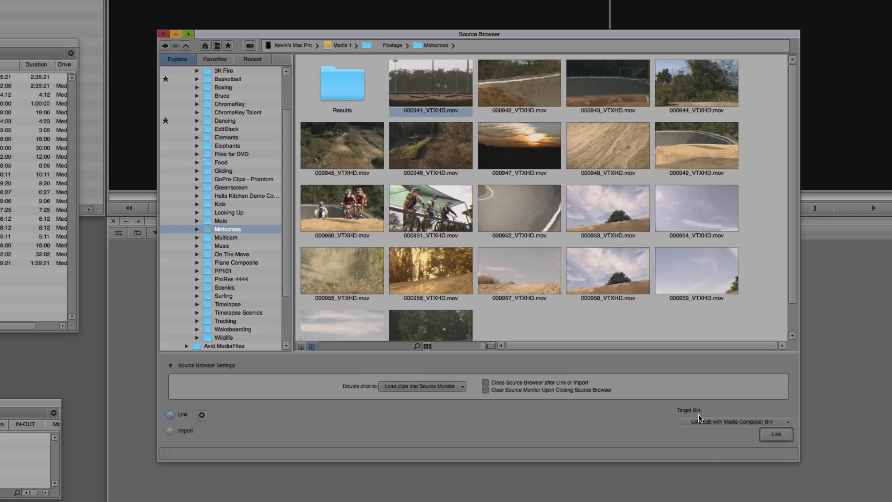
{"action": "left_click", "coordinate": [709, 420]}
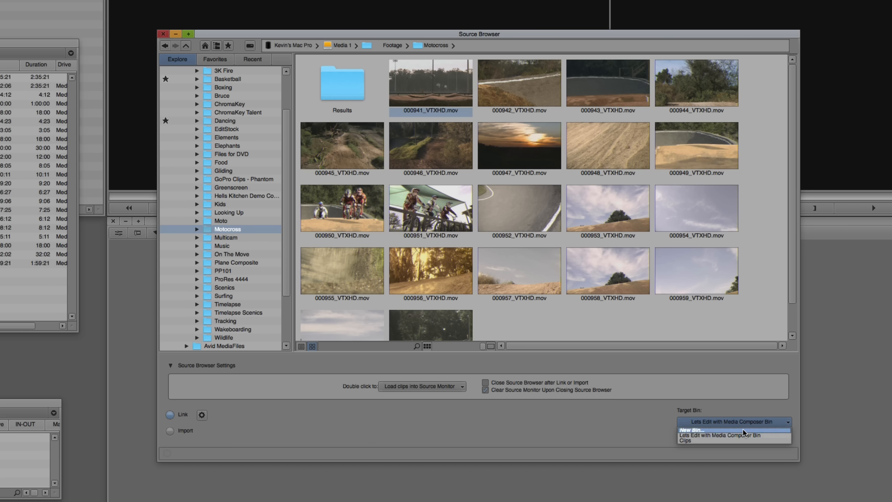
{"action": "left_click", "coordinate": [643, 421]}
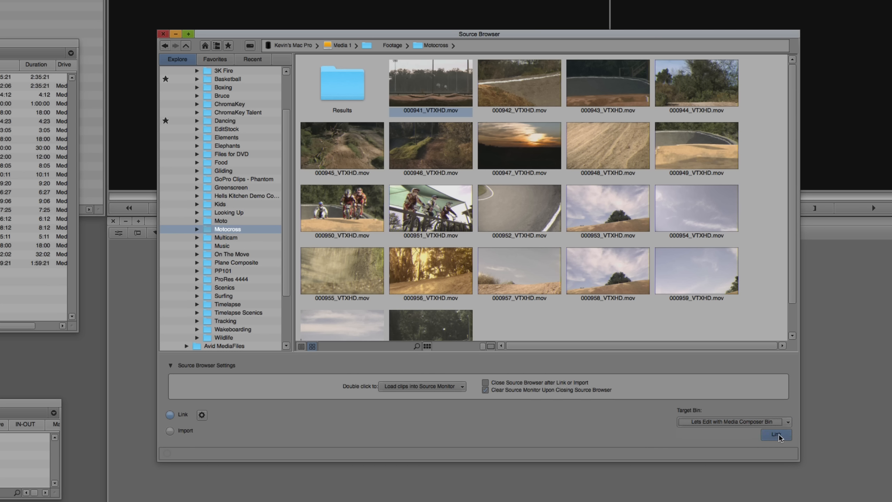
{"action": "left_click", "coordinate": [761, 435]}
Review the link settings for volume mounting, link options and AIS metadata, leaving them unchanged
{"action": "left_click", "coordinate": [202, 415]}
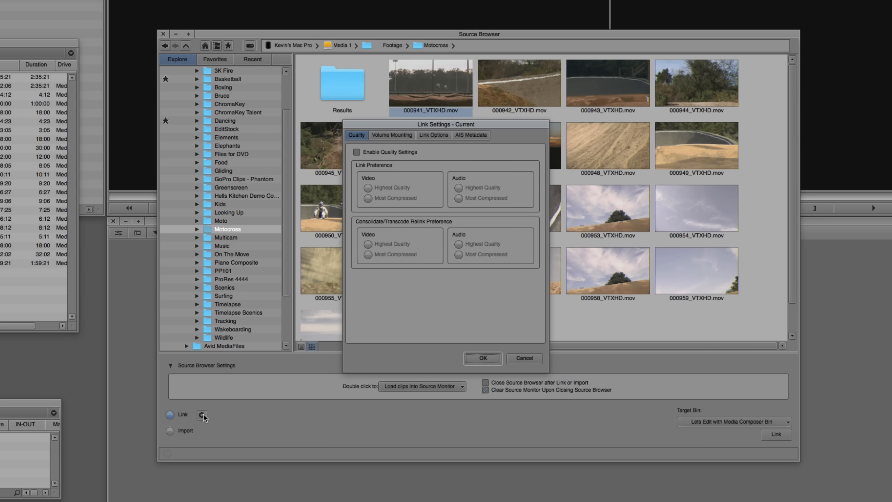
{"action": "left_click", "coordinate": [392, 135]}
{"action": "left_click", "coordinate": [434, 135]}
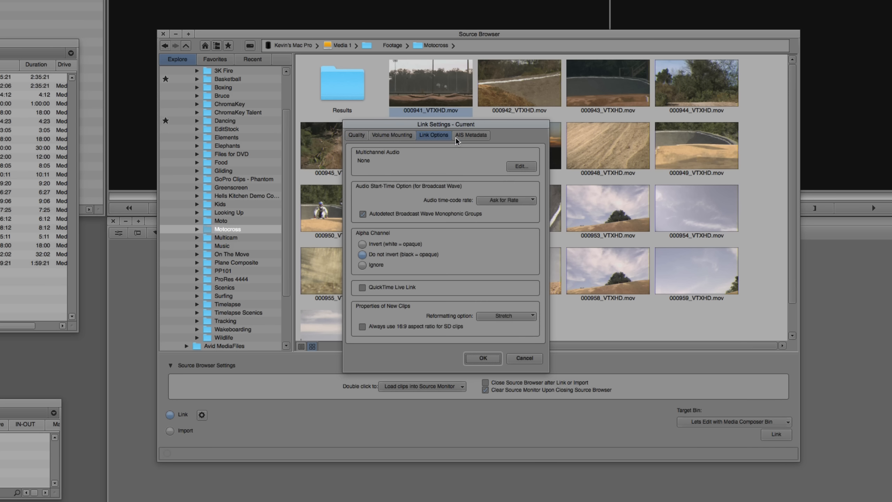
{"action": "left_click", "coordinate": [470, 135]}
{"action": "left_click", "coordinate": [524, 358]}
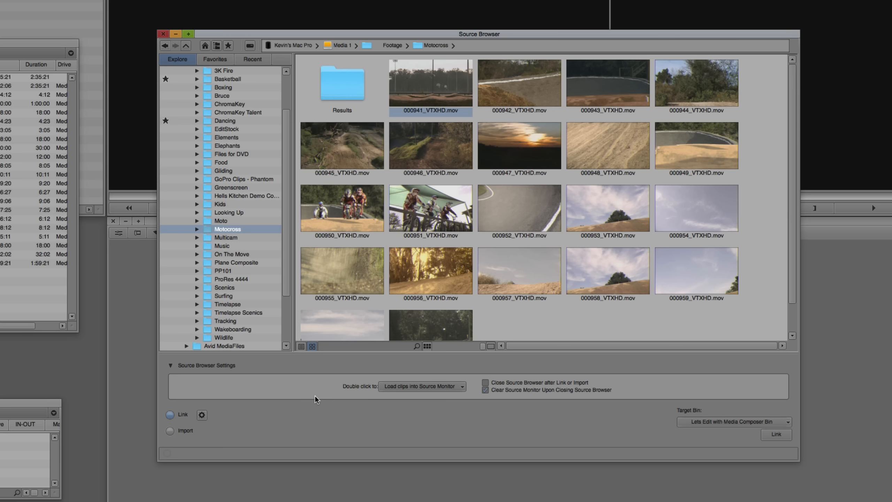
Review the import settings in Import mode, then return the Source Browser to Link mode
{"action": "left_click", "coordinate": [171, 430]}
{"action": "left_click", "coordinate": [202, 430]}
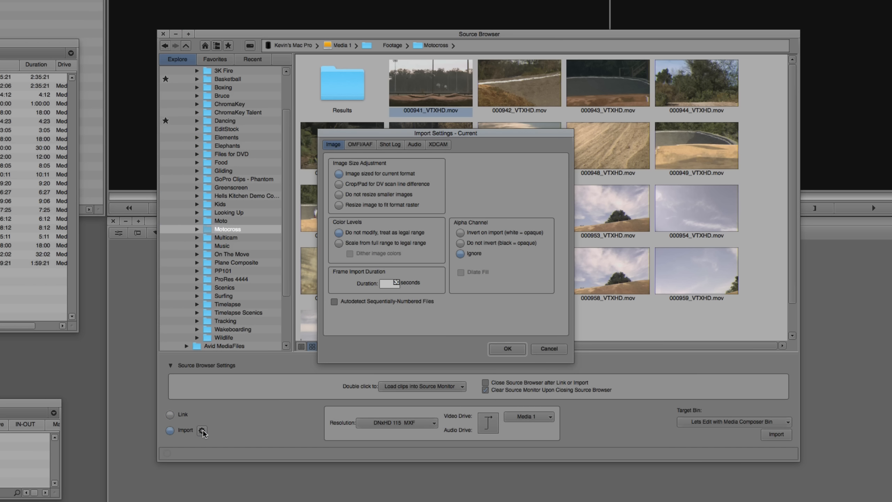
{"action": "left_click", "coordinate": [548, 348]}
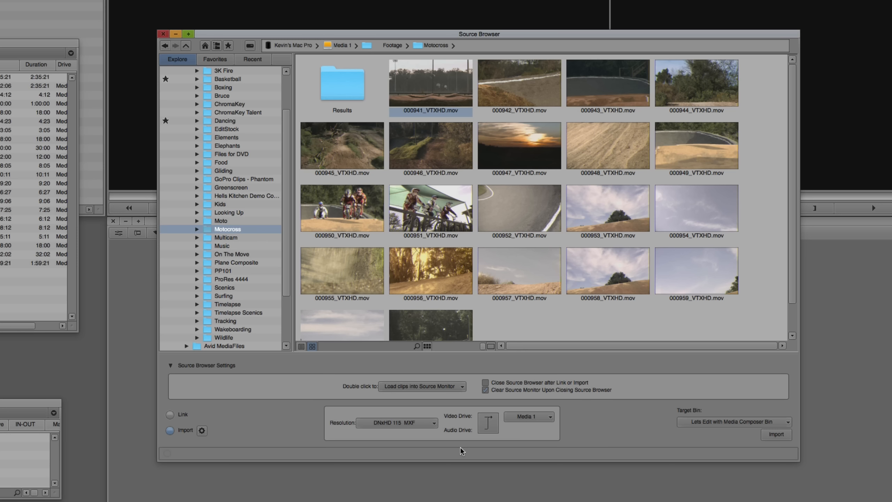
{"action": "left_click", "coordinate": [202, 430]}
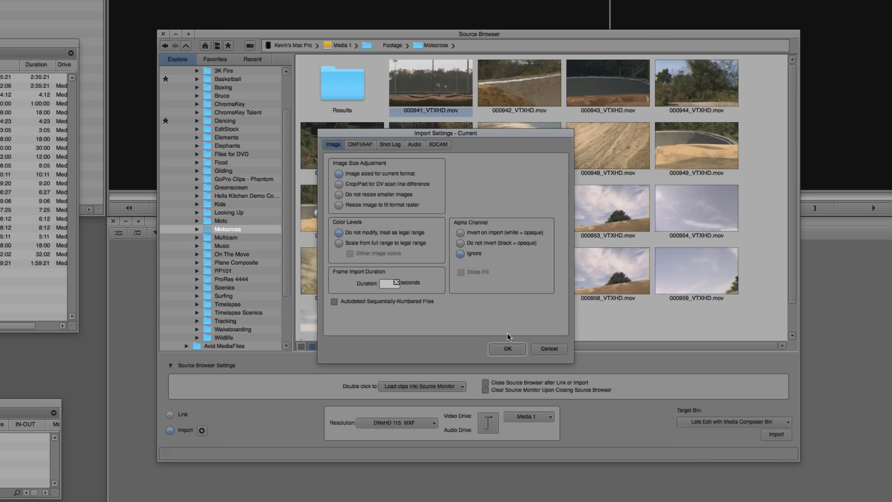
{"action": "left_click", "coordinate": [512, 347]}
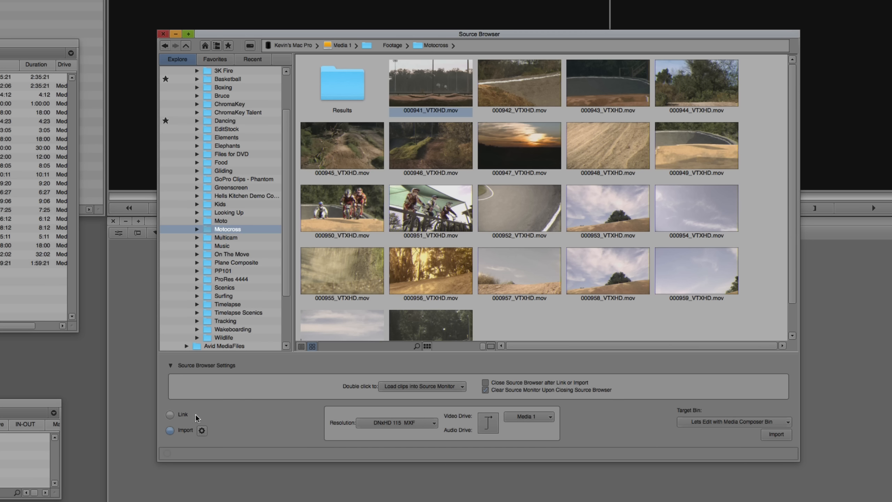
{"action": "left_click", "coordinate": [175, 413]}
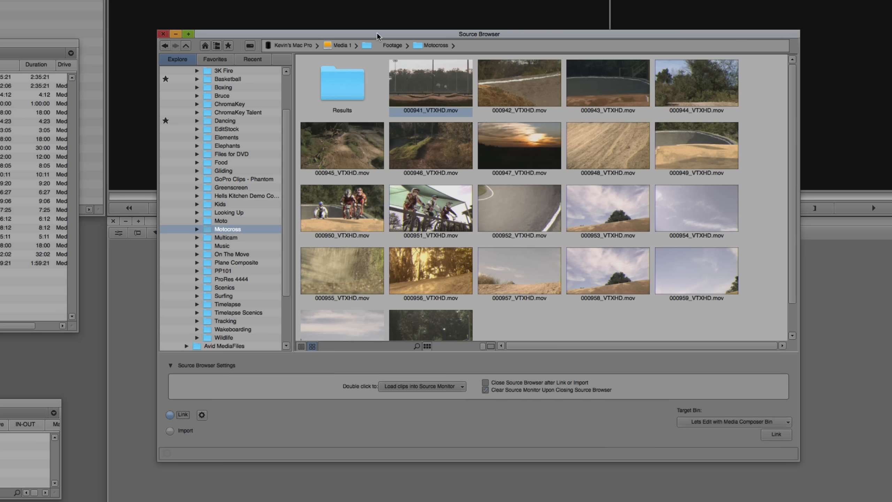
Reposition the Source Browser and check its double-click choices and the options offered in Import mode
{"action": "left_click_drag", "start_coordinate": [376, 32], "coordinate": [378, 210]}
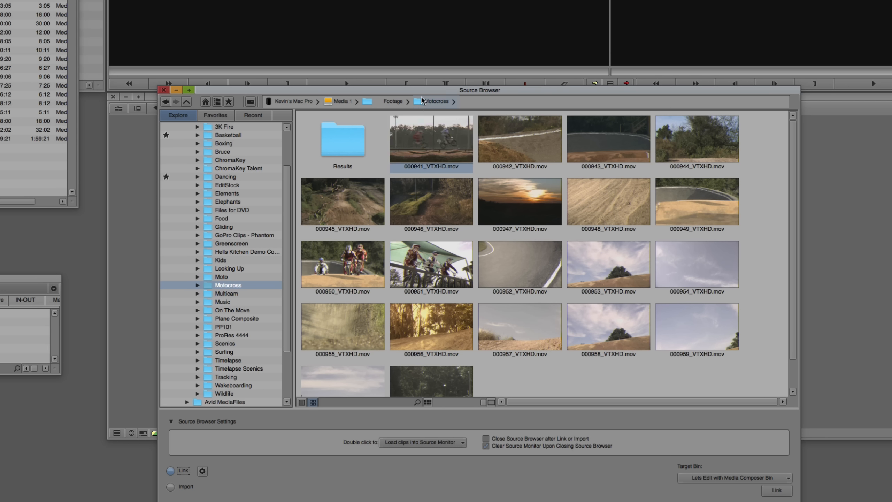
{"action": "left_click_drag", "start_coordinate": [420, 92], "coordinate": [418, 52]}
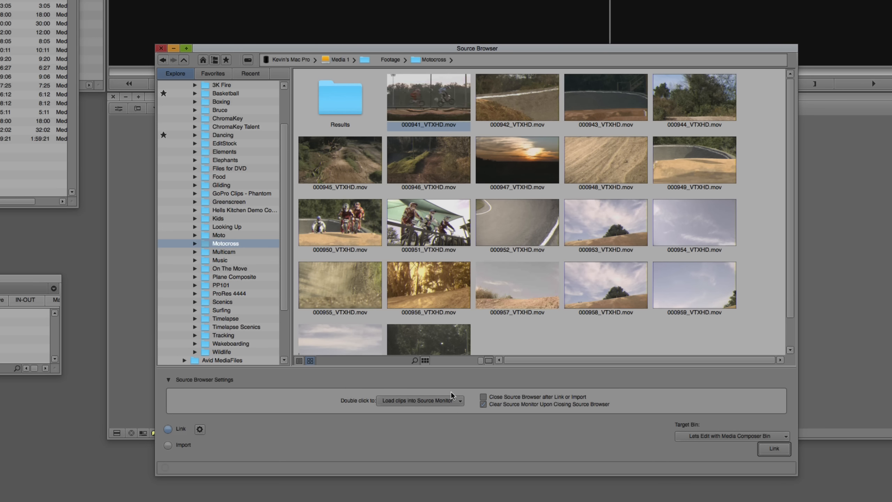
{"action": "left_click", "coordinate": [456, 399]}
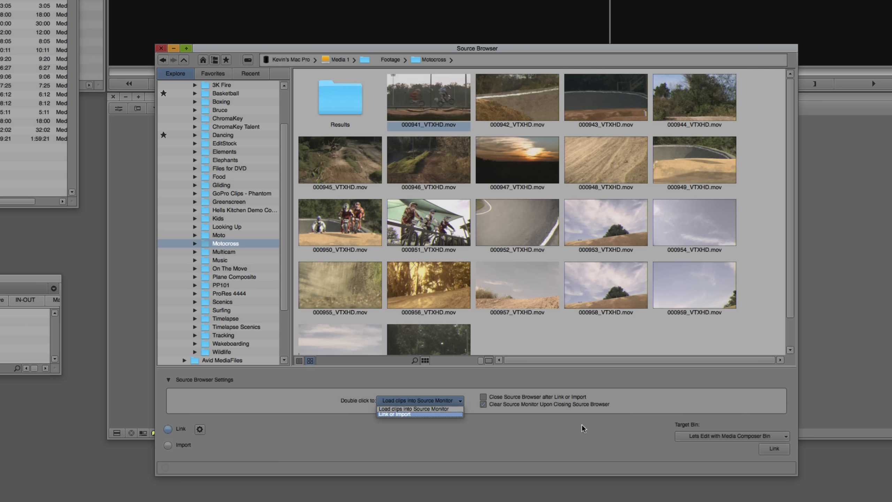
{"action": "left_click", "coordinate": [325, 439]}
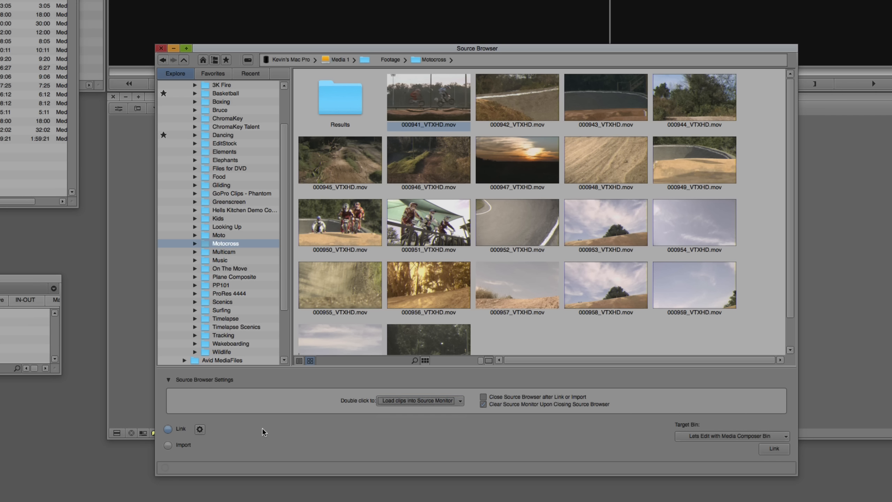
{"action": "left_click", "coordinate": [179, 445]}
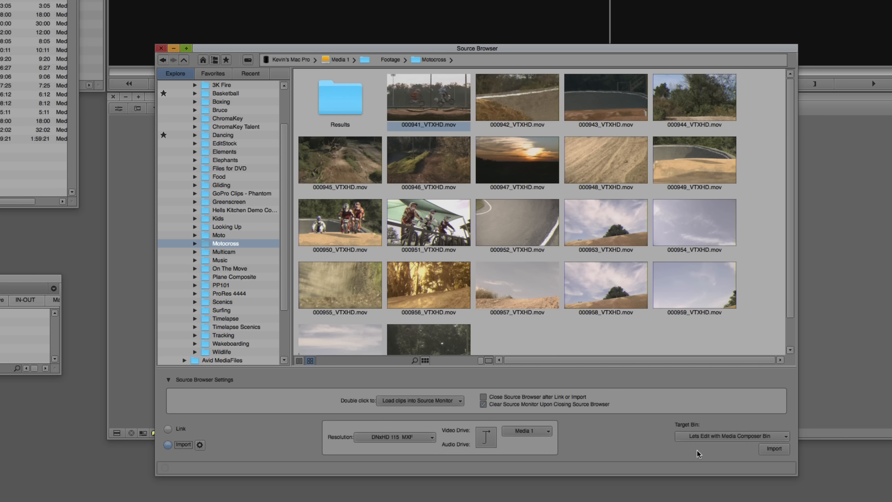
{"action": "left_click", "coordinate": [179, 427]}
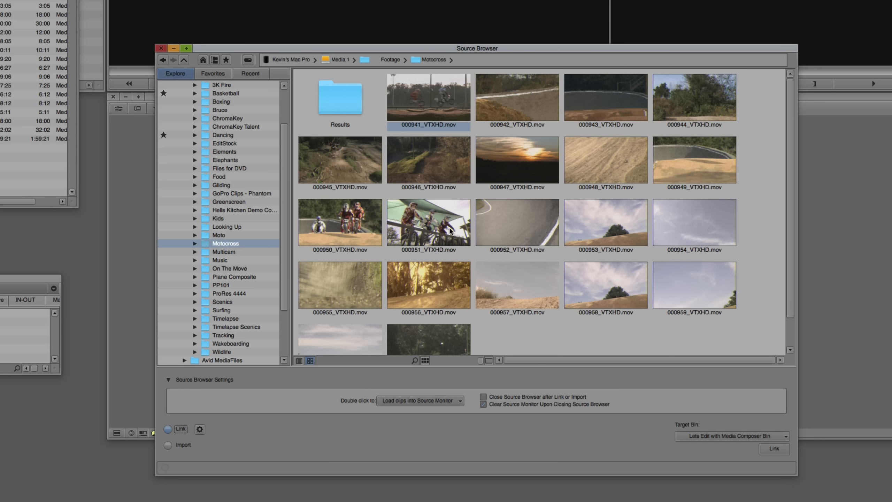
Load 000941_VTXHD.mov into the Source Monitor and scrub through it
{"action": "double_click", "coordinate": [427, 100]}
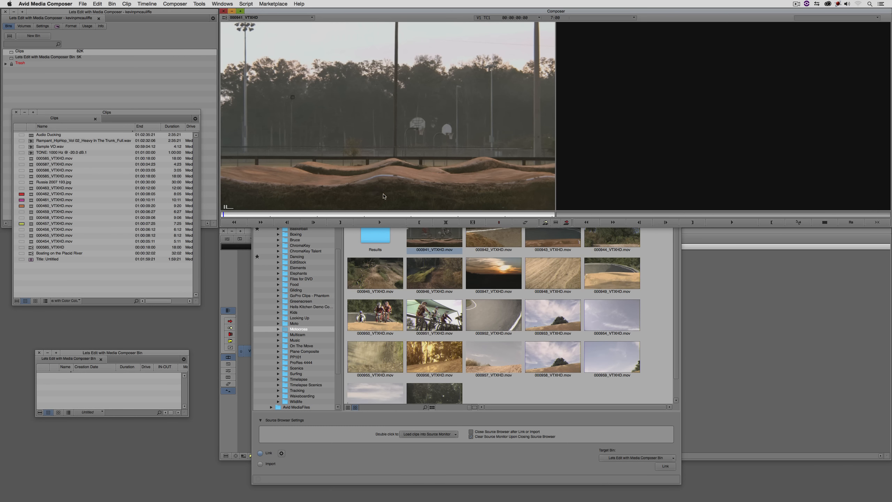
{"action": "left_click", "coordinate": [384, 215]}
{"action": "left_click_drag", "start_coordinate": [384, 215], "coordinate": [364, 214]}
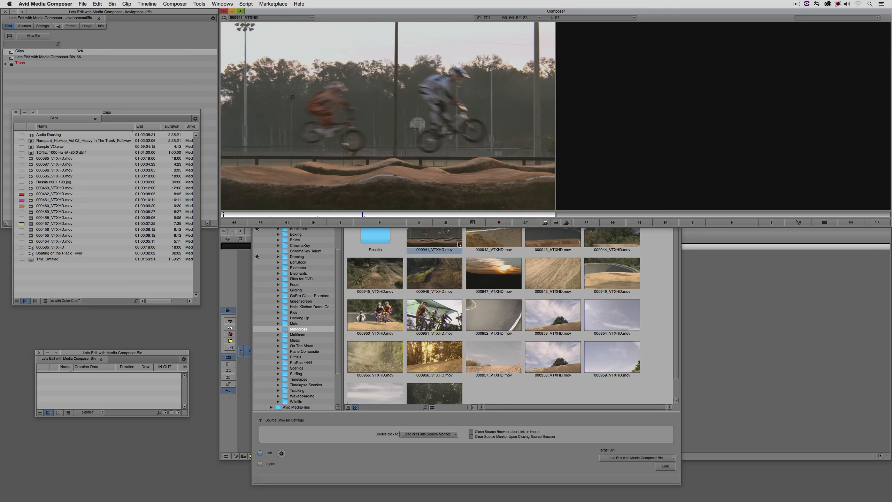
Move the Source Browser below the monitors and preview 000942_VTXHD.mov and 000943_VTXHD.mov by scrubbing them in the Source Monitor
{"action": "left_click", "coordinate": [458, 244]}
{"action": "left_click_drag", "start_coordinate": [439, 197], "coordinate": [426, 234]}
{"action": "double_click", "coordinate": [477, 265]}
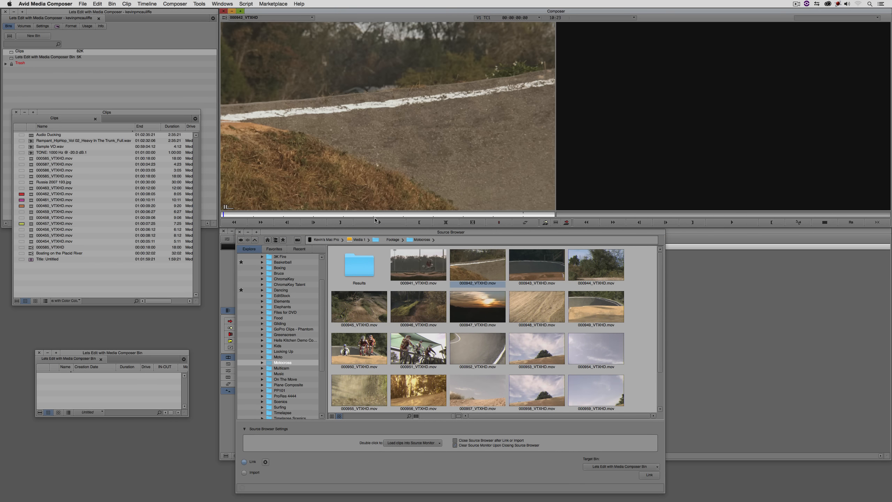
{"action": "left_click_drag", "start_coordinate": [374, 215], "coordinate": [304, 216]}
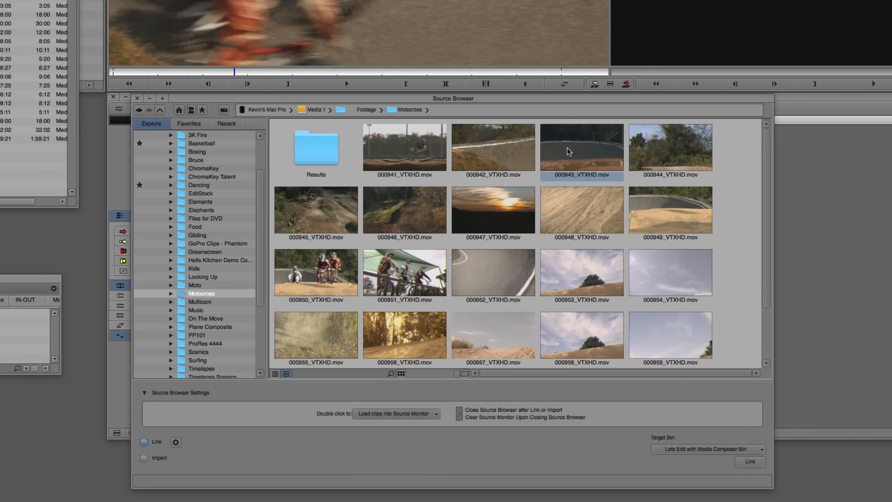
{"action": "double_click", "coordinate": [527, 266]}
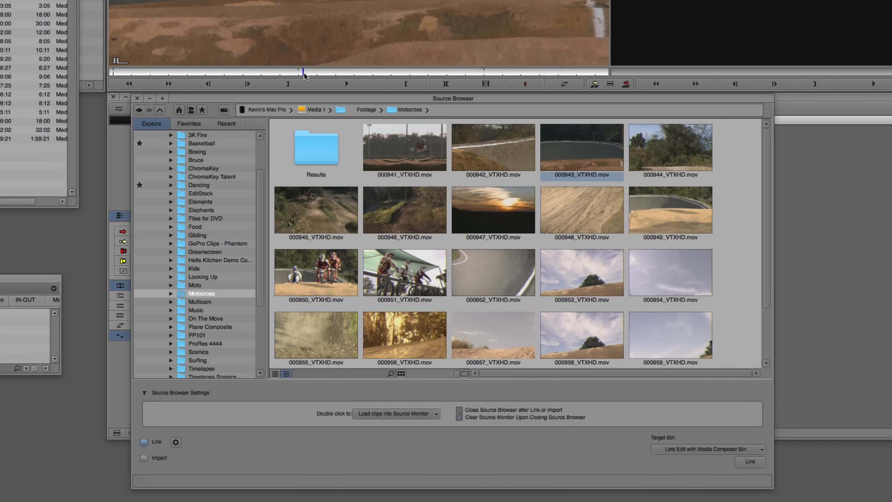
{"action": "left_click_drag", "start_coordinate": [300, 73], "coordinate": [397, 77]}
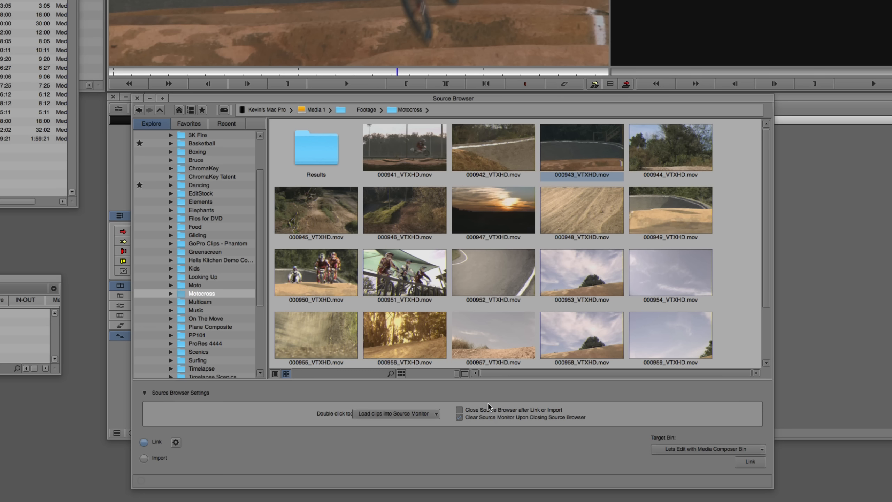
Turn the Close Source Browser after Link or Import option on and back off
{"action": "left_click", "coordinate": [501, 410]}
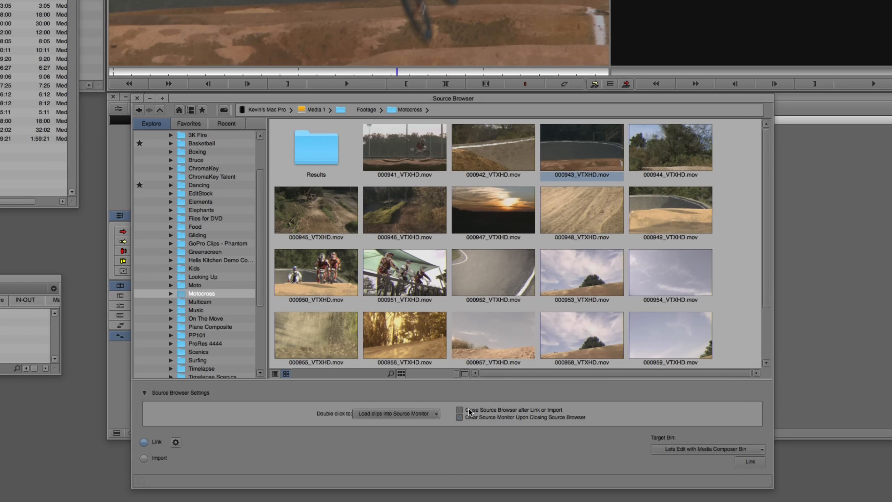
{"action": "left_click", "coordinate": [501, 411]}
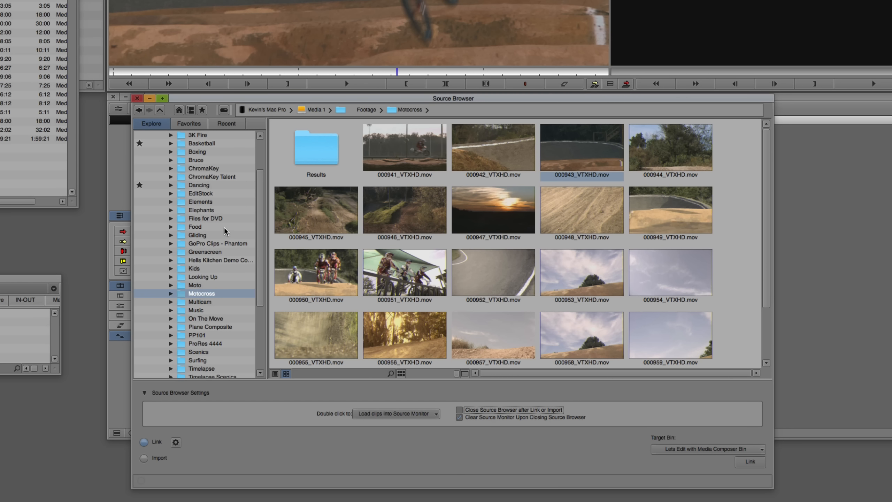
Mark the Motocross folder as a favorite and show the list of favorite folders
{"action": "left_click_drag", "start_coordinate": [260, 222], "coordinate": [264, 166]}
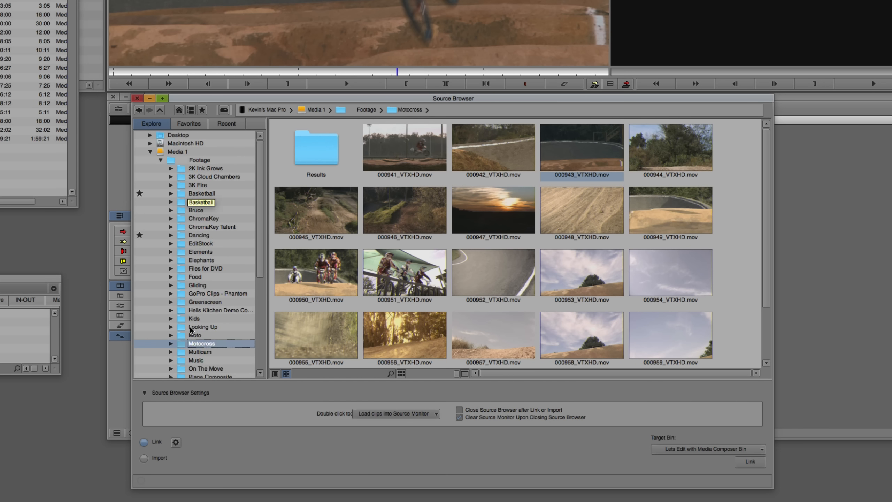
{"action": "left_click", "coordinate": [203, 111]}
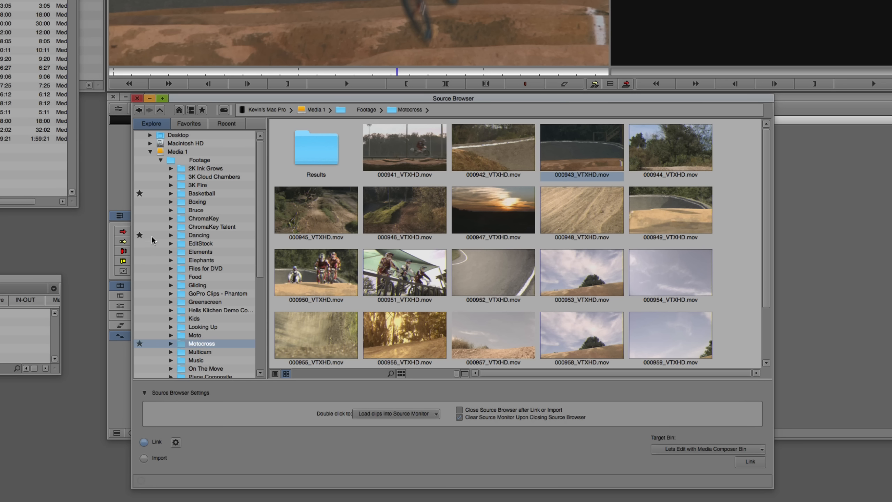
{"action": "left_click", "coordinate": [197, 125]}
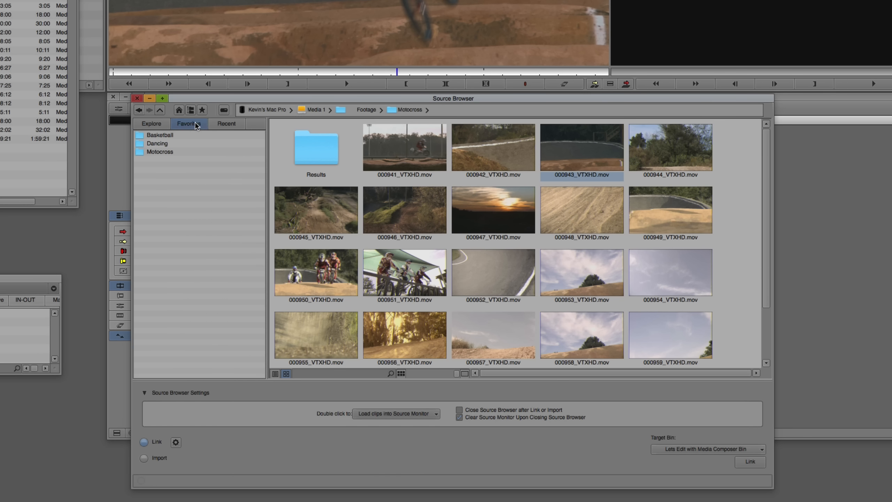
Switch among the favorite Dancing, Basketball and Motocross folders to view their clips
{"action": "left_click", "coordinate": [159, 143]}
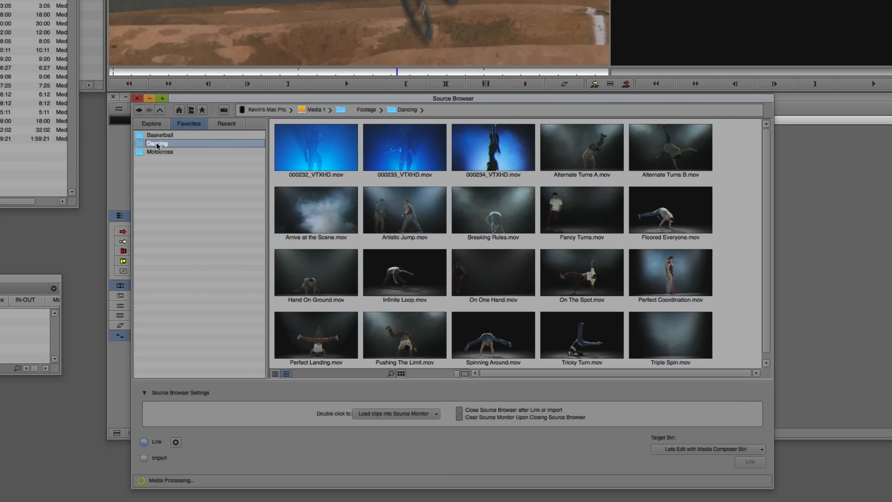
{"action": "left_click", "coordinate": [157, 137]}
{"action": "left_click", "coordinate": [158, 143]}
{"action": "left_click", "coordinate": [156, 154]}
{"action": "left_click", "coordinate": [157, 144]}
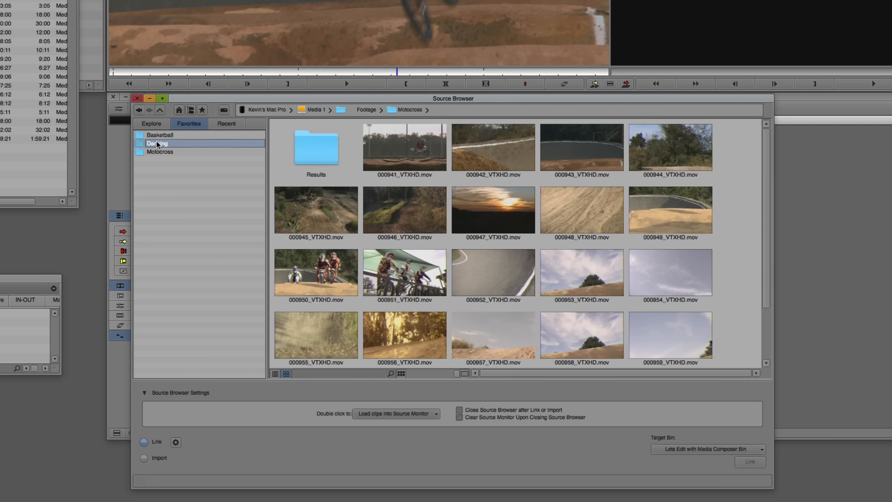
View the clips in the favorite Basketball folder and show the list of recently used folders
{"action": "left_click", "coordinate": [157, 137]}
{"action": "left_click", "coordinate": [229, 124]}
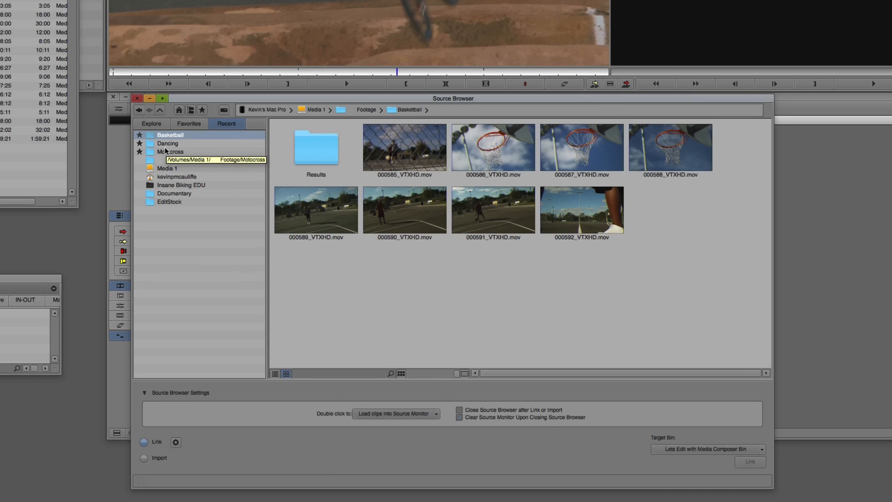
Link 000952_VTXHD.mov from the favorite Motocross folder into Lets Edit with Media Composer Bin and close the Source Browser
{"action": "left_click", "coordinate": [190, 125]}
{"action": "left_click", "coordinate": [159, 153]}
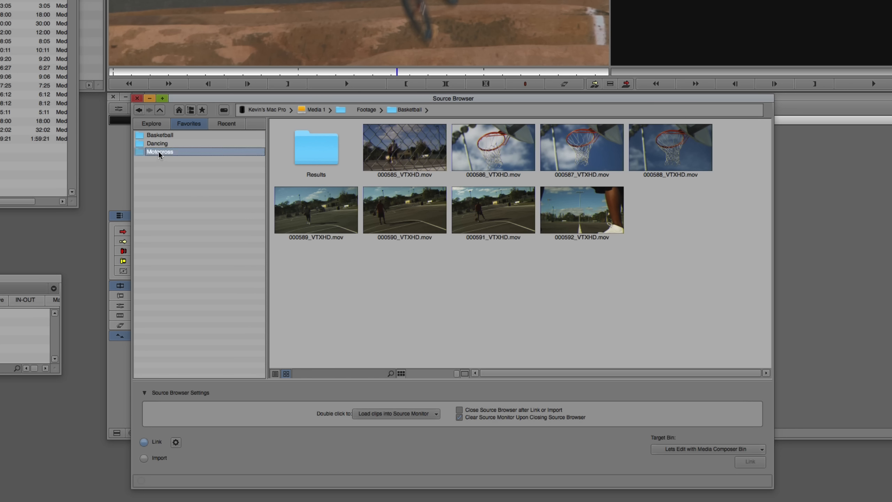
{"action": "left_click", "coordinate": [481, 270]}
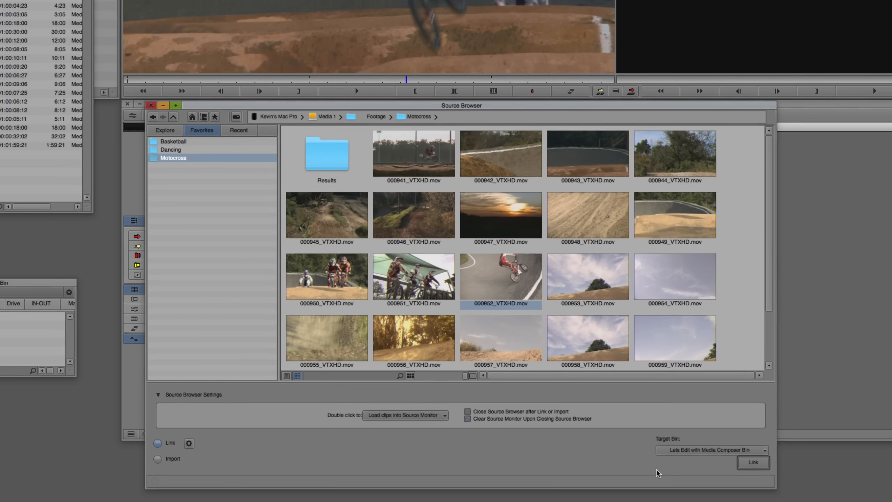
{"action": "left_click", "coordinate": [750, 462]}
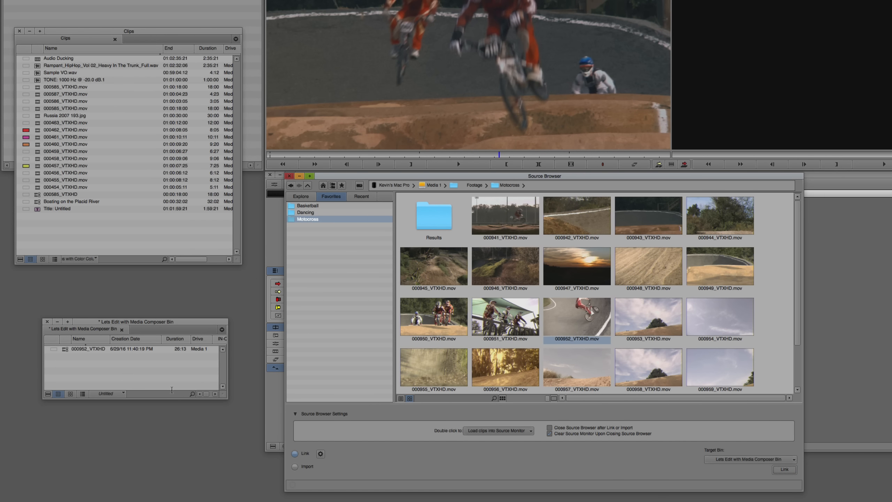
{"action": "left_click", "coordinate": [289, 176]}
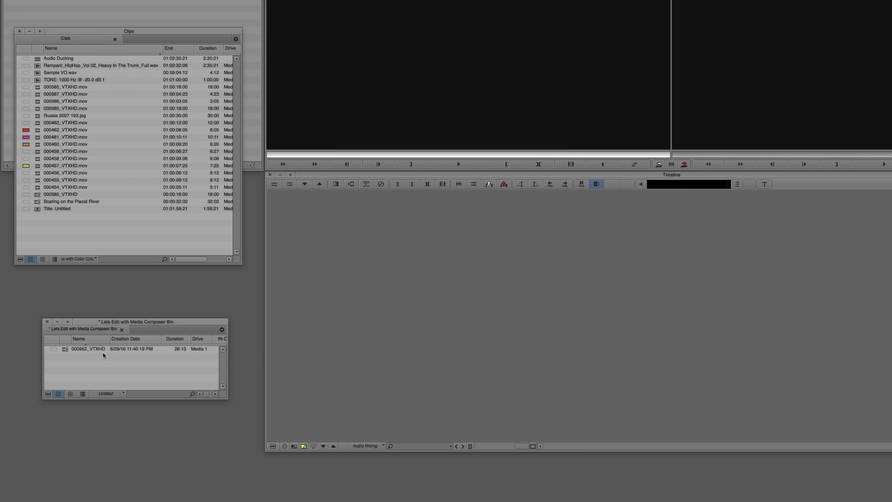
Load the linked clip 000952_VTXHD from its bin into the Source Monitor and play and scrub through it
{"action": "double_click", "coordinate": [101, 349]}
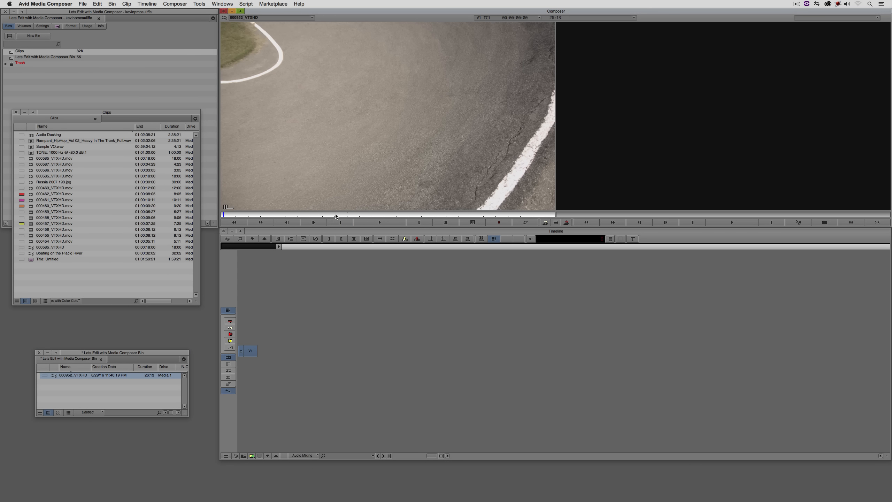
{"action": "left_click", "coordinate": [336, 214]}
{"action": "key", "text": "space"}
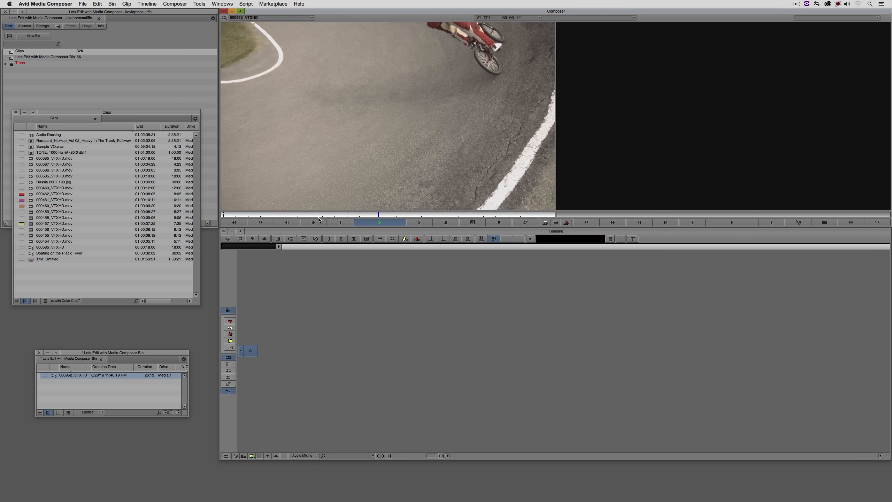
{"action": "mouse_move", "coordinate": [319, 215]}
{"action": "left_mouse_down"}
{"action": "mouse_move", "coordinate": [279, 215]}
{"action": "mouse_move", "coordinate": [191, 255]}
{"action": "left_mouse_up"}
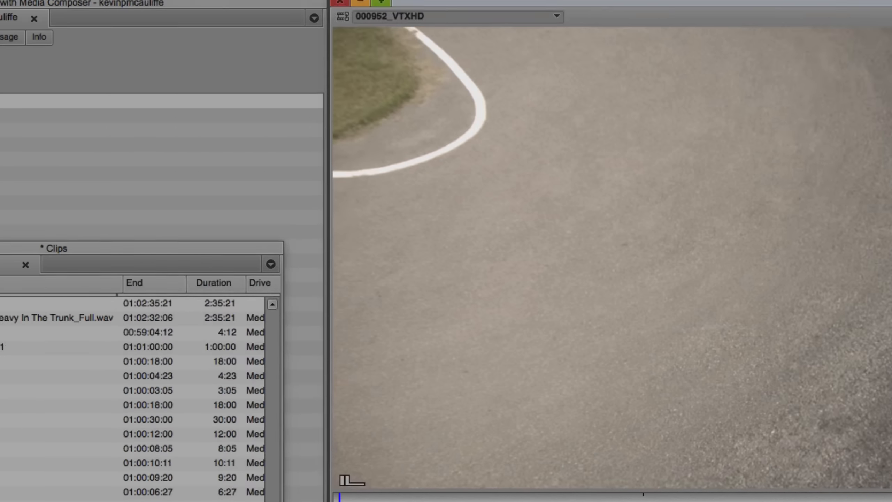
Load the Audio Ducking sequence from the Clips bin into the timeline
{"action": "left_click", "coordinate": [261, 9]}
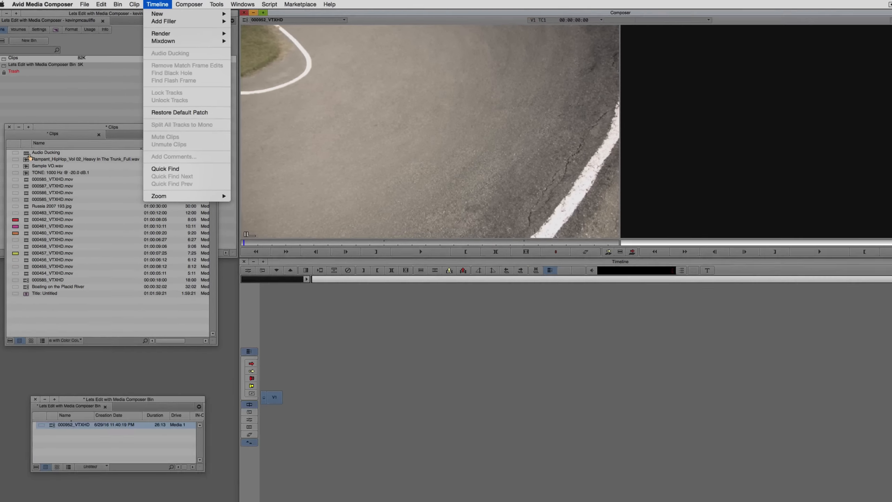
{"action": "left_click", "coordinate": [30, 138]}
{"action": "left_click", "coordinate": [30, 137]}
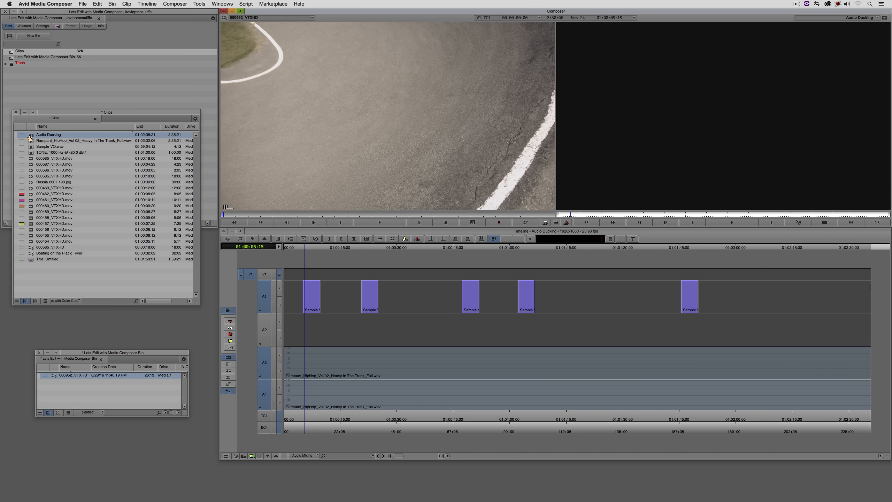
Locate the Audio Ducking command among the timeline commands and in the Command Palette
{"action": "left_click", "coordinate": [147, 3]}
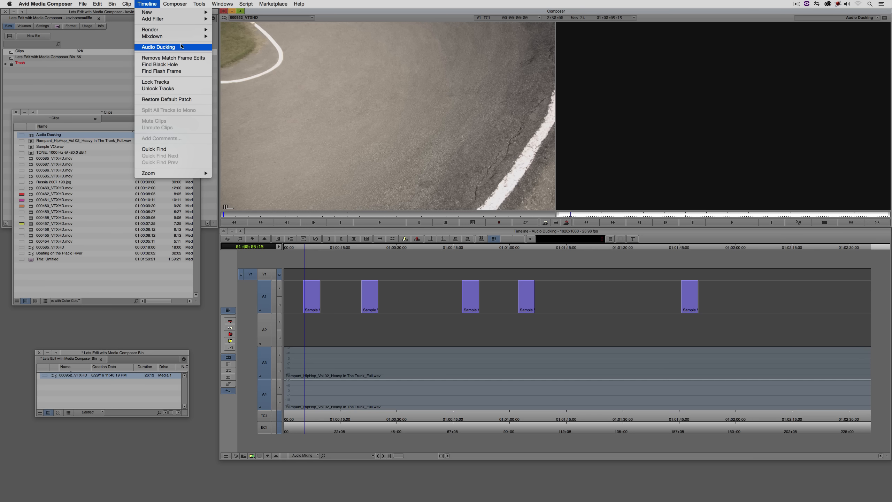
{"action": "left_click", "coordinate": [621, 128]}
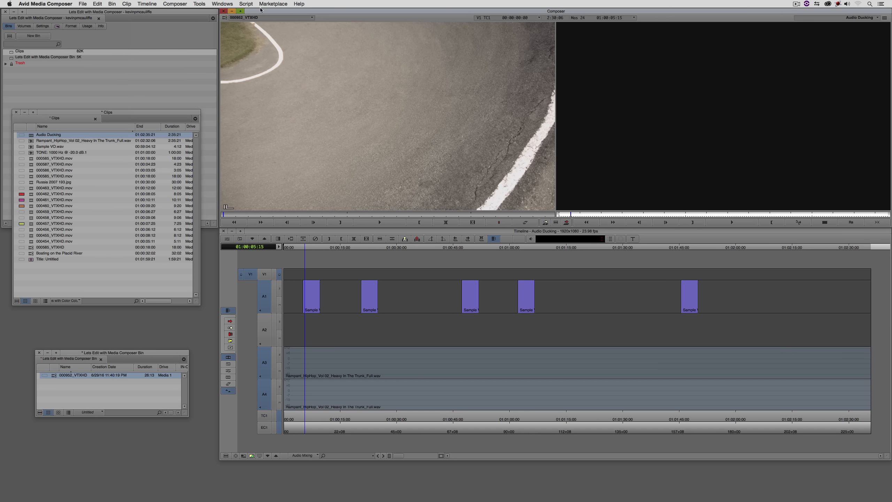
{"action": "left_click", "coordinate": [197, 3]}
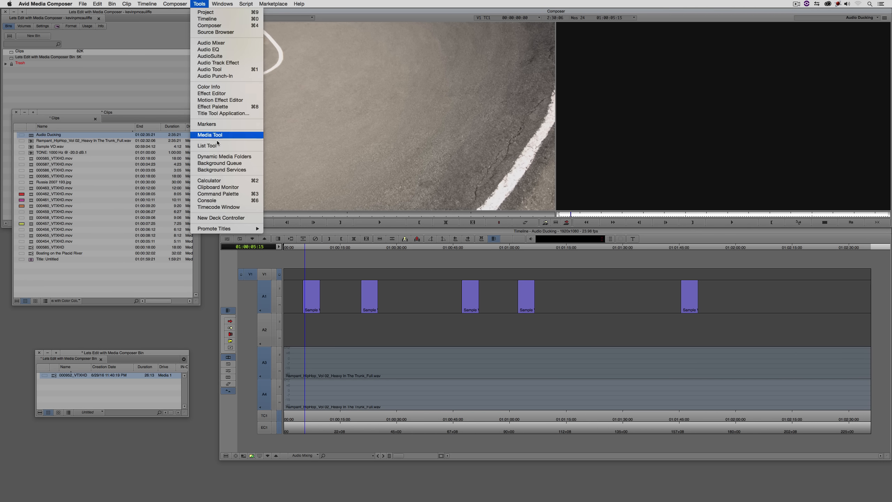
{"action": "left_click", "coordinate": [228, 194]}
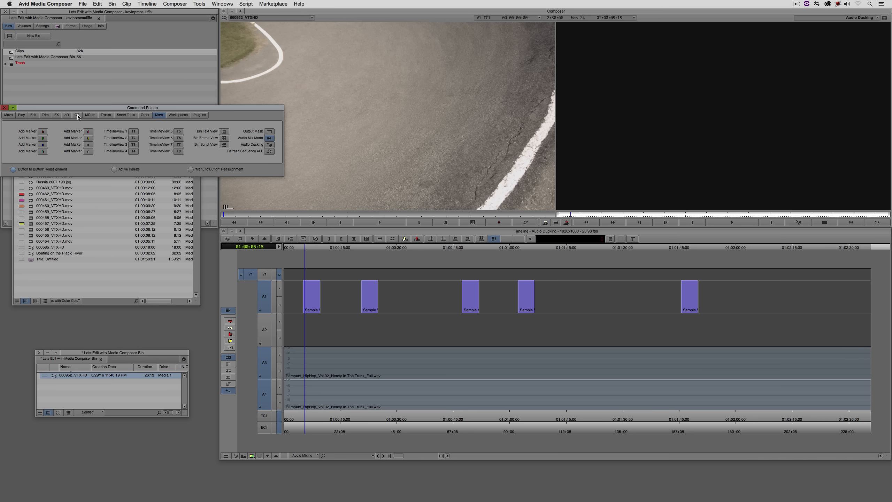
{"action": "left_click", "coordinate": [5, 108]}
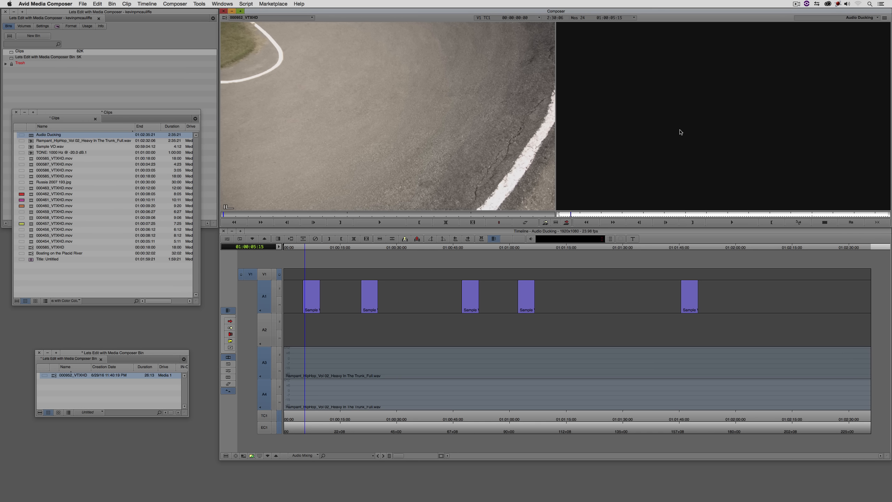
Duck music tracks A3 and A4 under dialog track A1 with -25 dBfs threshold and -10 dB attenuation, and play the sequence from near its start
{"action": "left_click", "coordinate": [801, 222]}
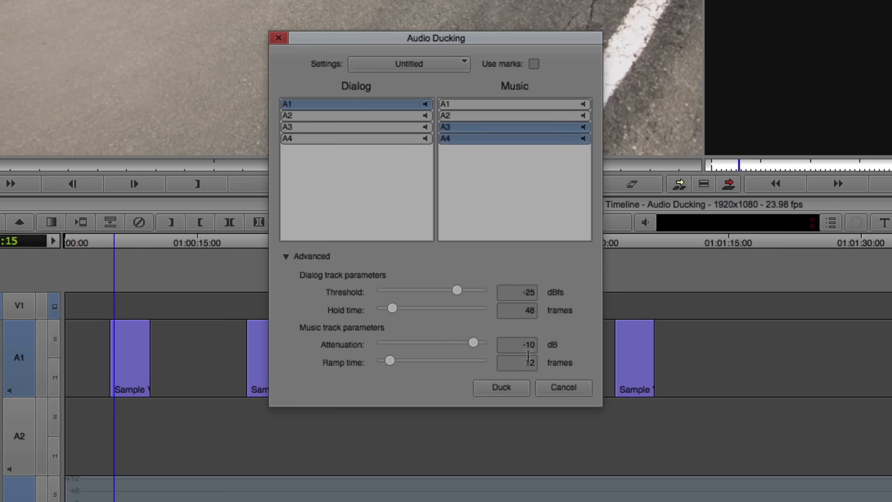
{"action": "left_click", "coordinate": [501, 387]}
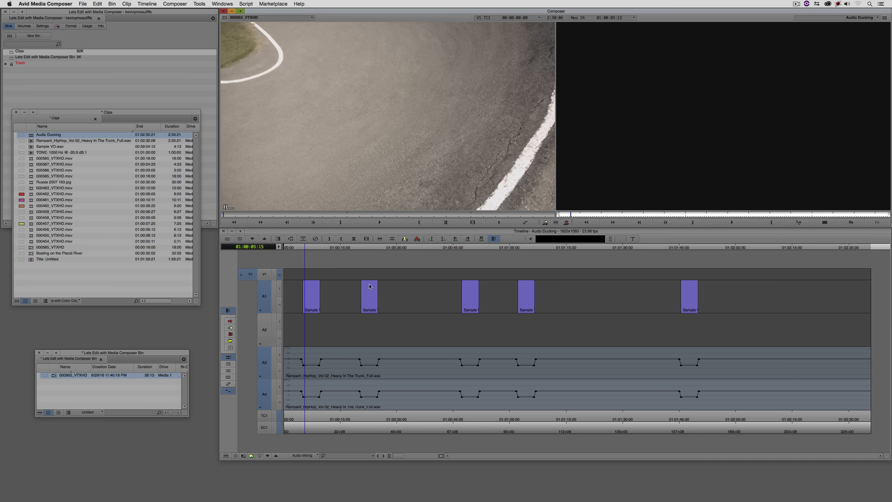
{"action": "left_click", "coordinate": [292, 273]}
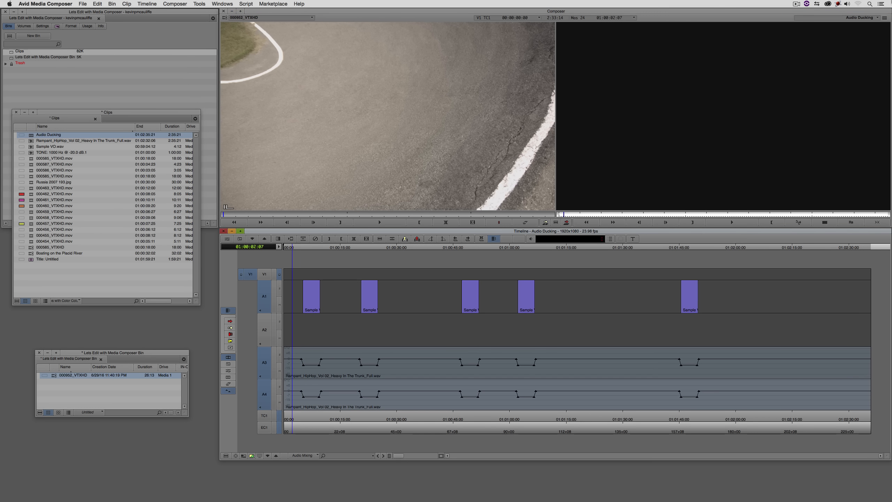
{"action": "key", "text": "space"}
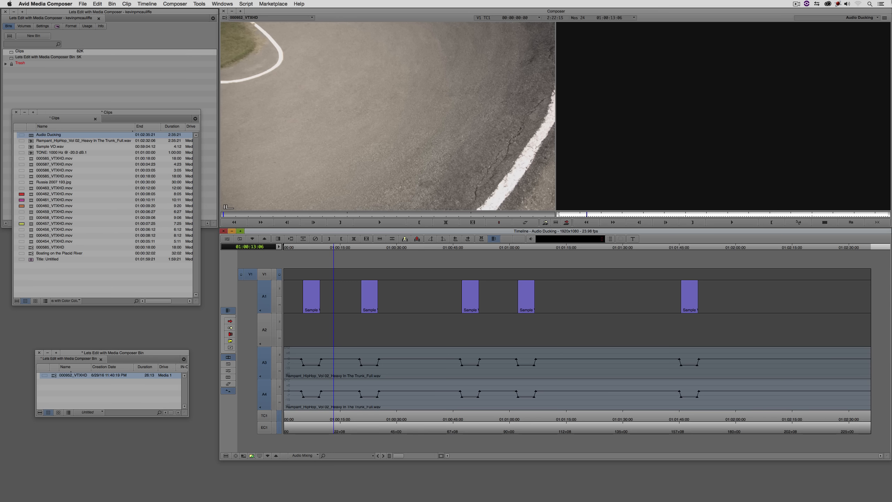
Create an audio mixer track group named Odd Channels from tracks A1 and A3
{"action": "left_click", "coordinate": [859, 41]}
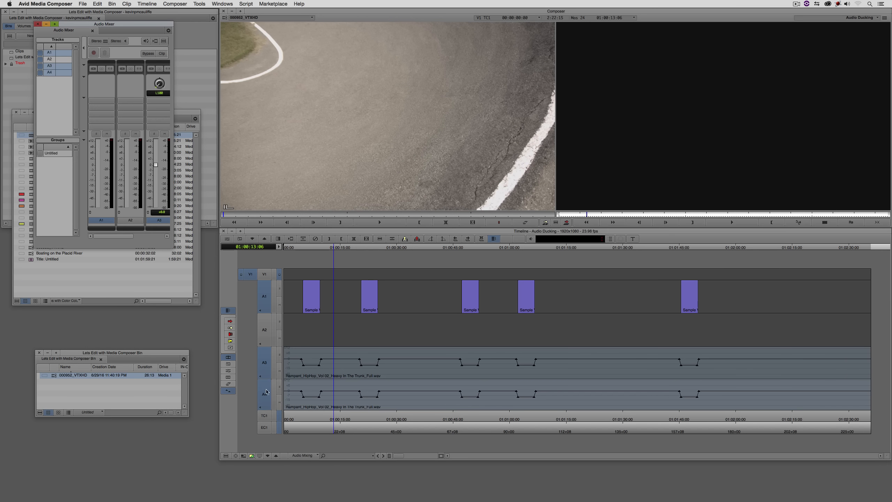
{"action": "left_click", "coordinate": [267, 393]}
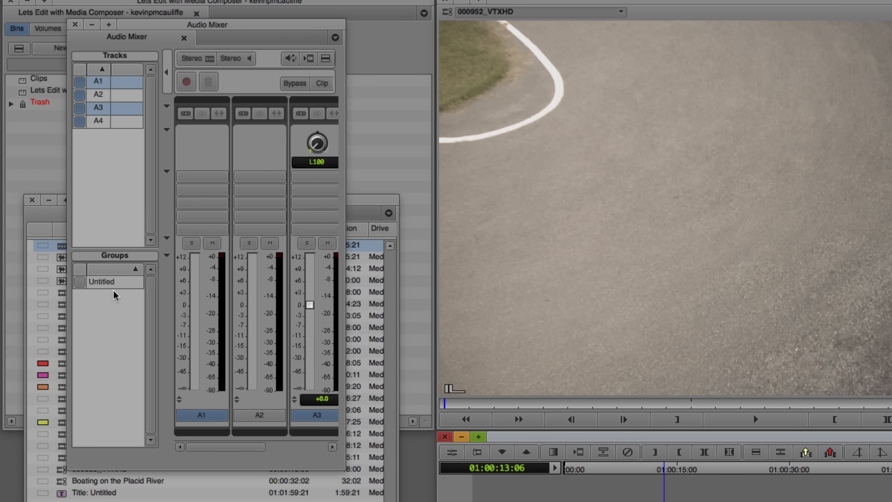
{"action": "right_click", "coordinate": [116, 315]}
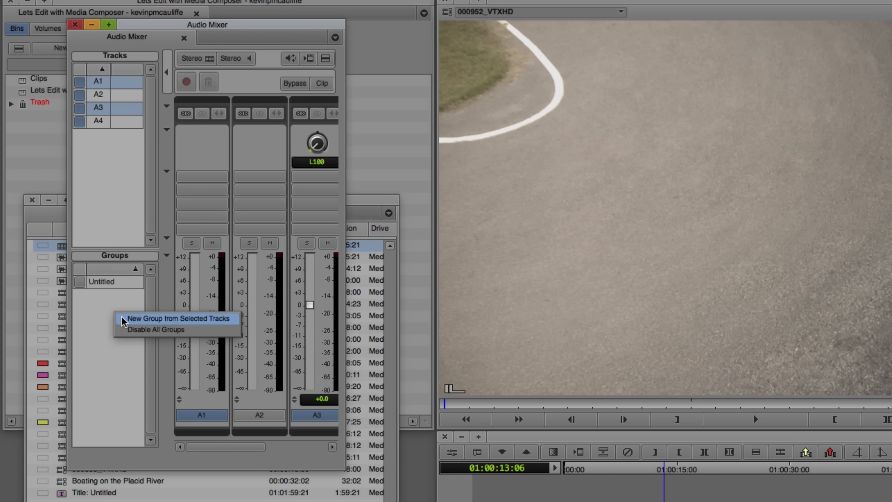
{"action": "left_click", "coordinate": [233, 320]}
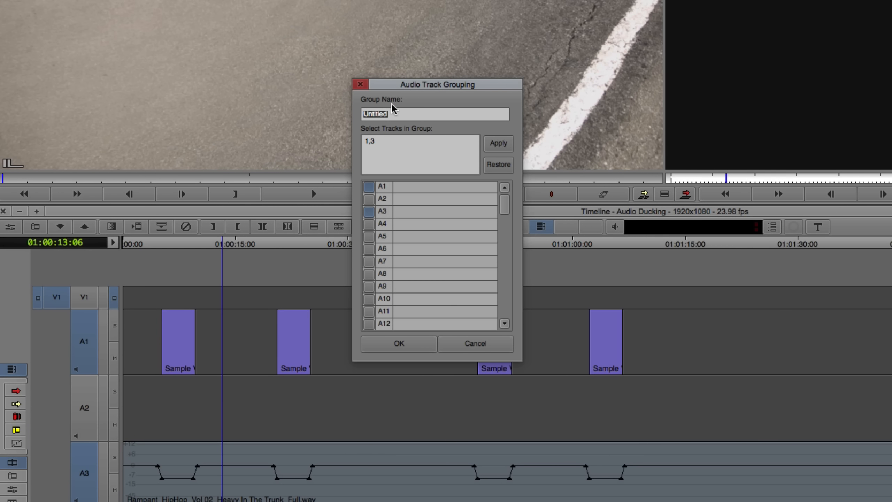
{"action": "left_click_drag", "start_coordinate": [504, 211], "coordinate": [495, 180]}
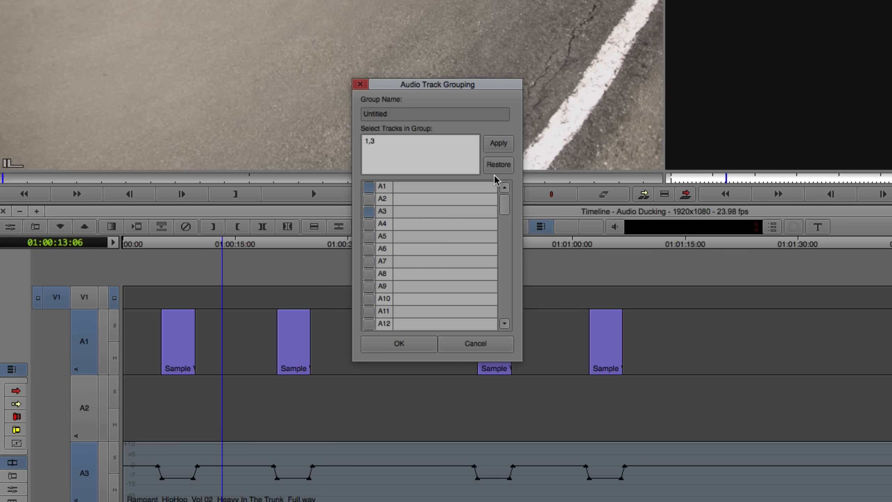
{"action": "double_click", "coordinate": [411, 115]}
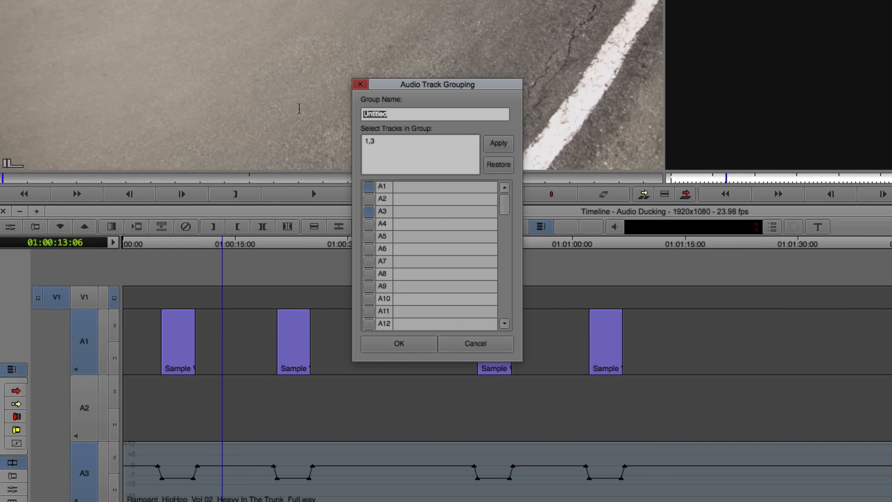
{"action": "type", "text": "Odd Channels"}
{"action": "left_click", "coordinate": [398, 344]}
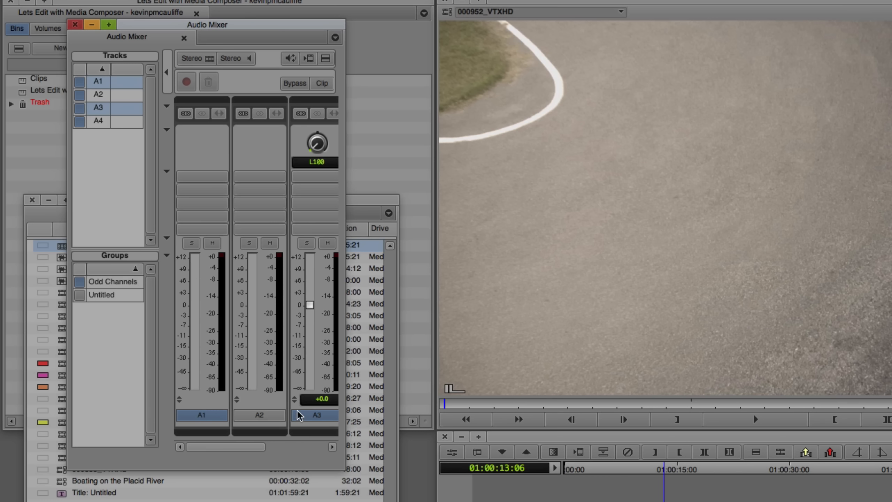
Enable only audio tracks A2 and A4 and create a mixer track group from them named Even Tracks
{"action": "left_click", "coordinate": [286, 427]}
{"action": "left_click", "coordinate": [286, 393]}
{"action": "left_click", "coordinate": [287, 332]}
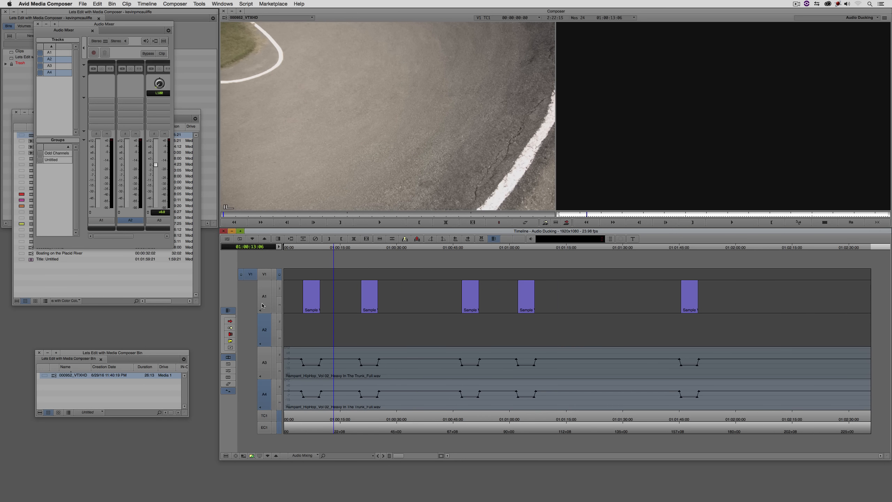
{"action": "right_click", "coordinate": [65, 205]}
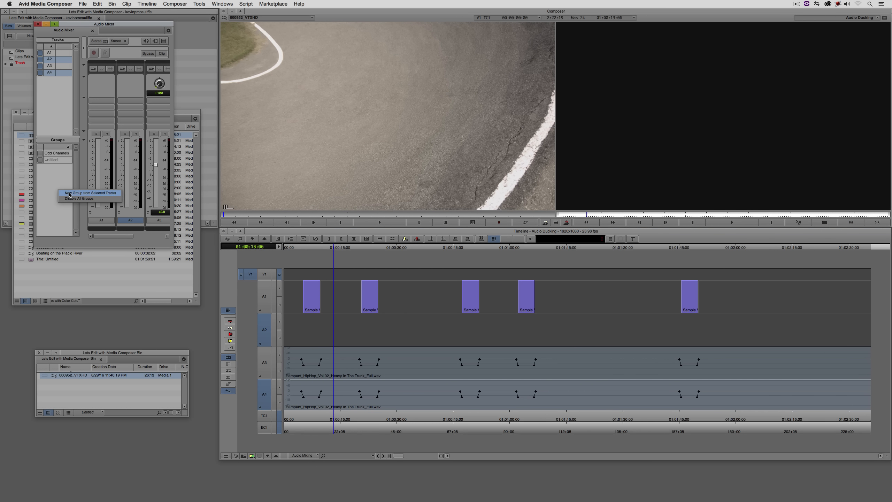
{"action": "left_click", "coordinate": [70, 194]}
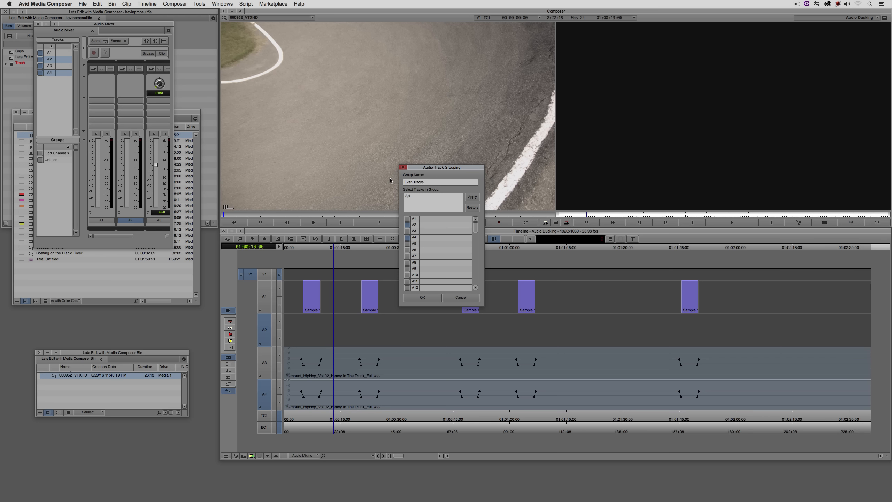
{"action": "type", "text": "Even Tracks"}
{"action": "left_click", "coordinate": [423, 297]}
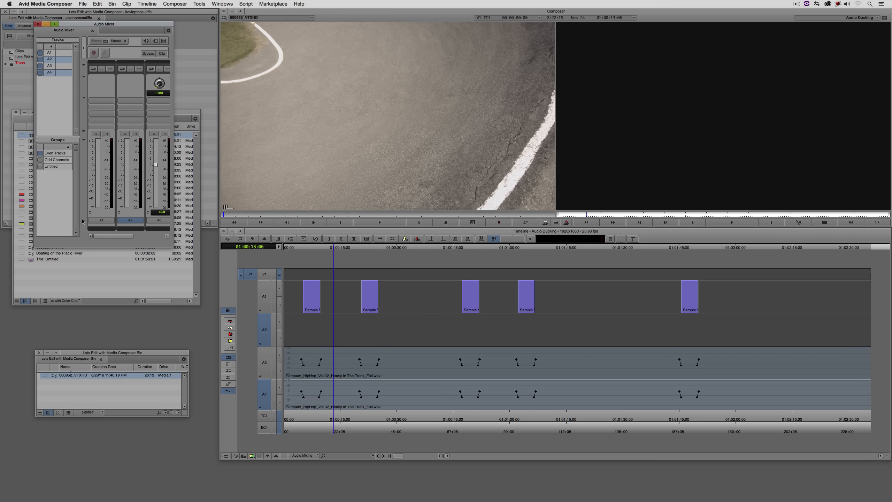
Toggle the Even Tracks and Odd Channels groups on and off repeatedly to switch their tracks' selection
{"action": "left_click", "coordinate": [40, 154]}
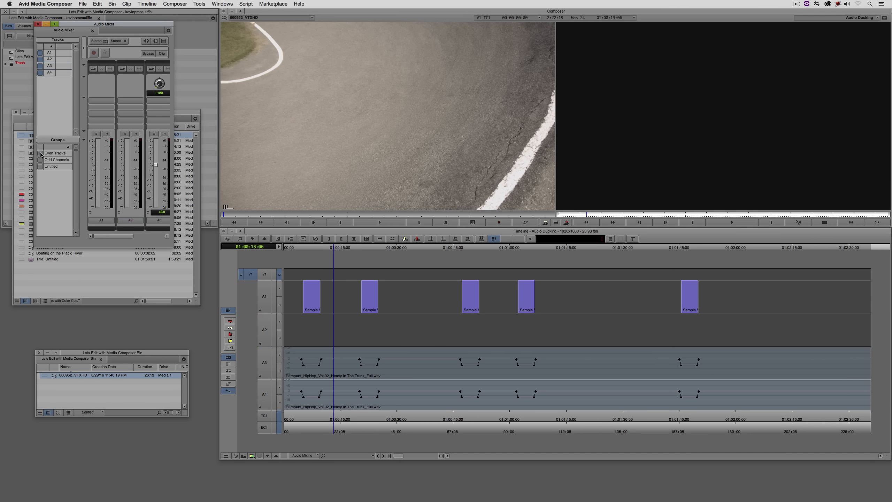
{"action": "left_click", "coordinate": [41, 160]}
{"action": "left_click", "coordinate": [40, 160]}
{"action": "left_click", "coordinate": [40, 153]}
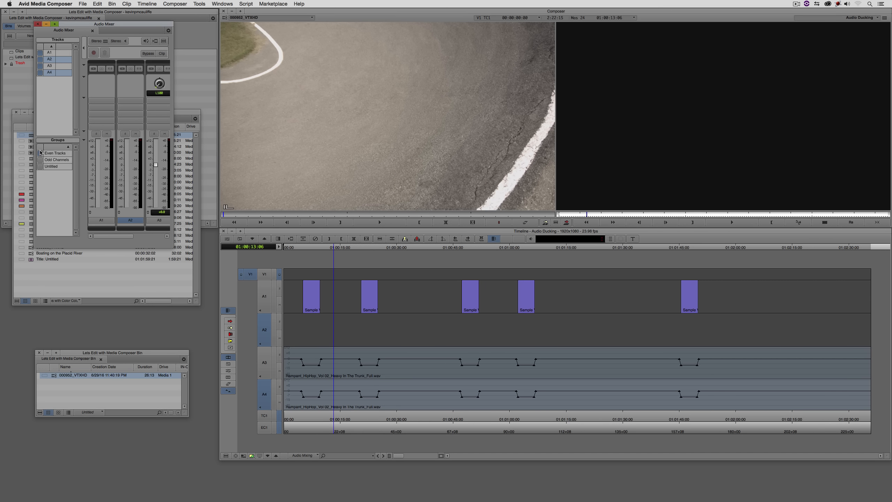
{"action": "left_click", "coordinate": [40, 153]}
{"action": "left_click", "coordinate": [40, 160]}
{"action": "left_click", "coordinate": [41, 154]}
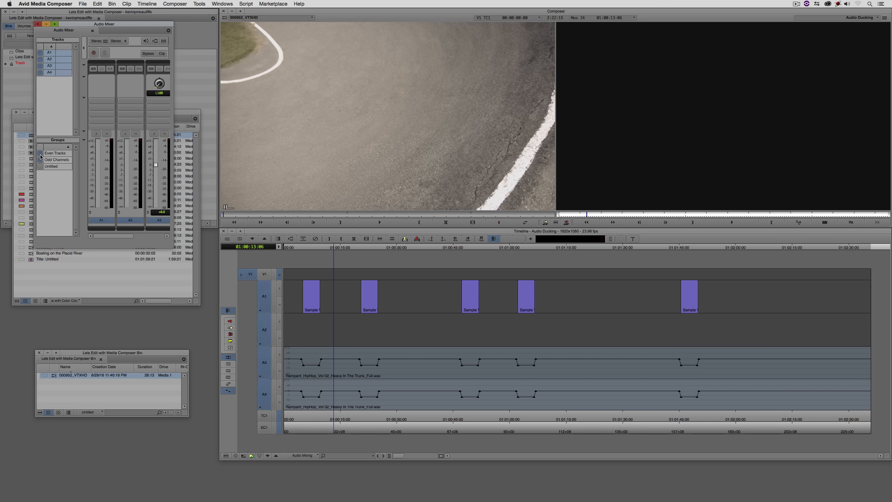
{"action": "left_click", "coordinate": [40, 160]}
{"action": "left_click", "coordinate": [41, 154]}
{"action": "left_click", "coordinate": [40, 160]}
{"action": "left_click", "coordinate": [40, 154]}
{"action": "left_click", "coordinate": [40, 160]}
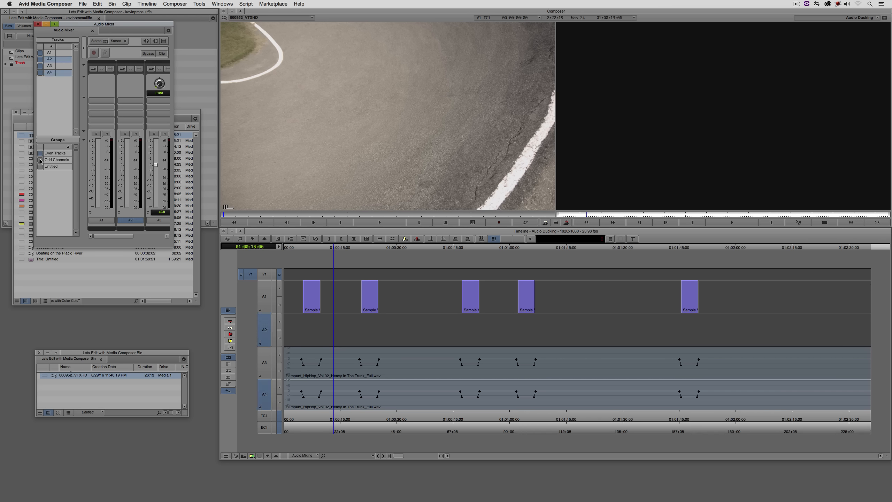
{"action": "left_click", "coordinate": [40, 154]}
{"action": "left_click", "coordinate": [40, 160]}
{"action": "left_click", "coordinate": [40, 153]}
{"action": "left_click", "coordinate": [41, 160]}
{"action": "left_click", "coordinate": [40, 154]}
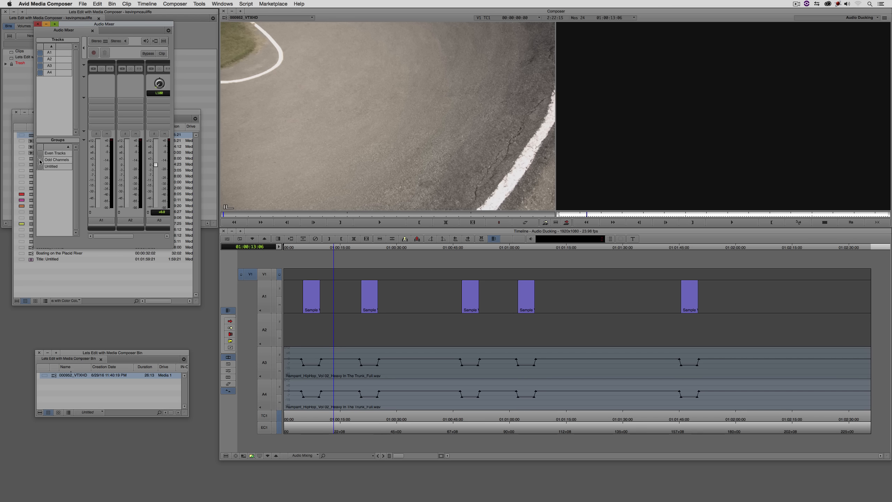
Switch between the Odd Channels and Even Tracks mixer groups and close the Audio Mixer
{"action": "left_click", "coordinate": [40, 160]}
{"action": "left_click", "coordinate": [41, 154]}
{"action": "left_click", "coordinate": [40, 160]}
{"action": "left_click", "coordinate": [40, 154]}
{"action": "left_click", "coordinate": [37, 24]}
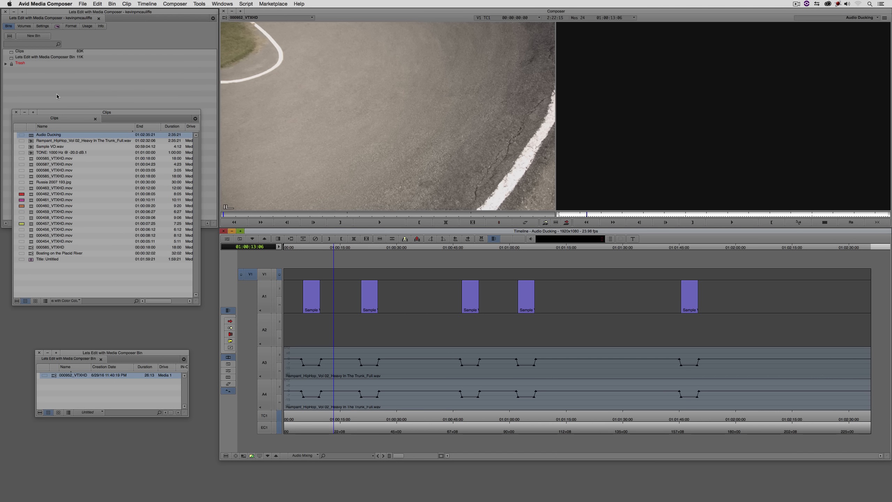
Edit clips 000585, 000463, 000458 and 000455_VTXHD.mov back to back onto V1 from the start of the sequence
{"action": "left_click_drag", "start_coordinate": [32, 176], "coordinate": [281, 274]}
{"action": "left_click_drag", "start_coordinate": [31, 188], "coordinate": [304, 274]}
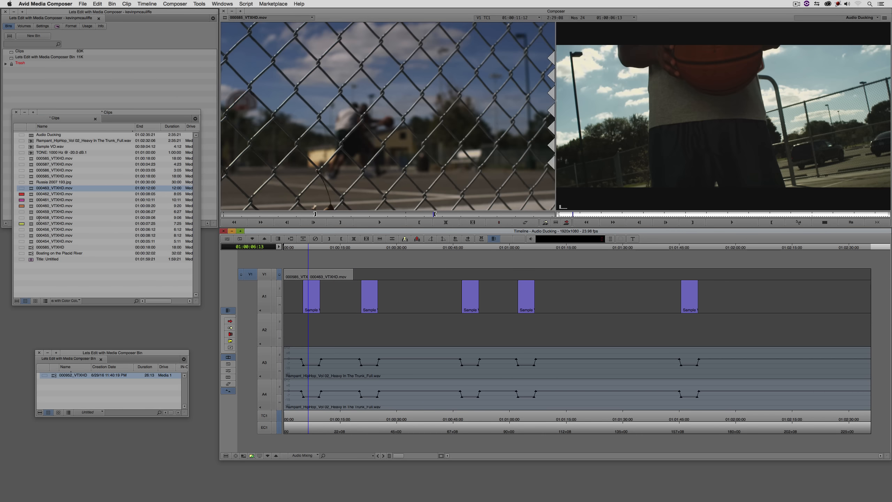
{"action": "left_click_drag", "start_coordinate": [26, 219], "coordinate": [354, 276]}
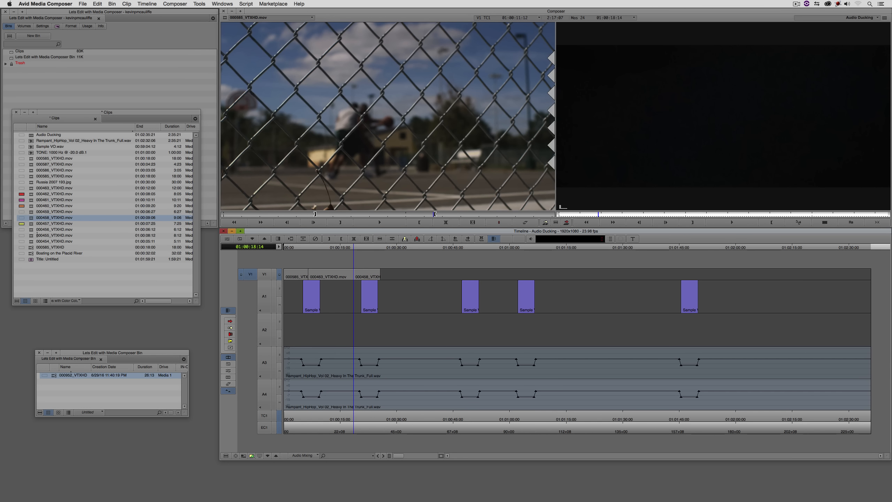
{"action": "left_click_drag", "start_coordinate": [37, 234], "coordinate": [380, 271]}
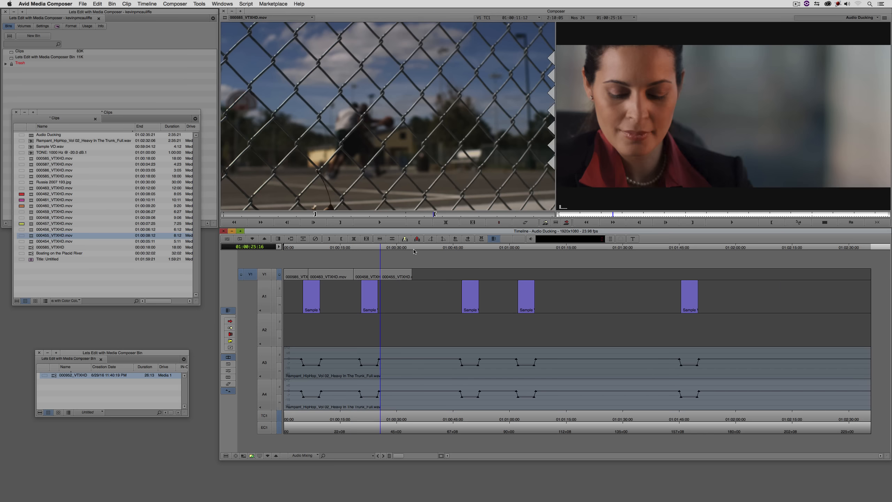
Park within the 000458_VTXHD.mov segment and select it and everything to its right on V1
{"action": "left_click", "coordinate": [366, 274]}
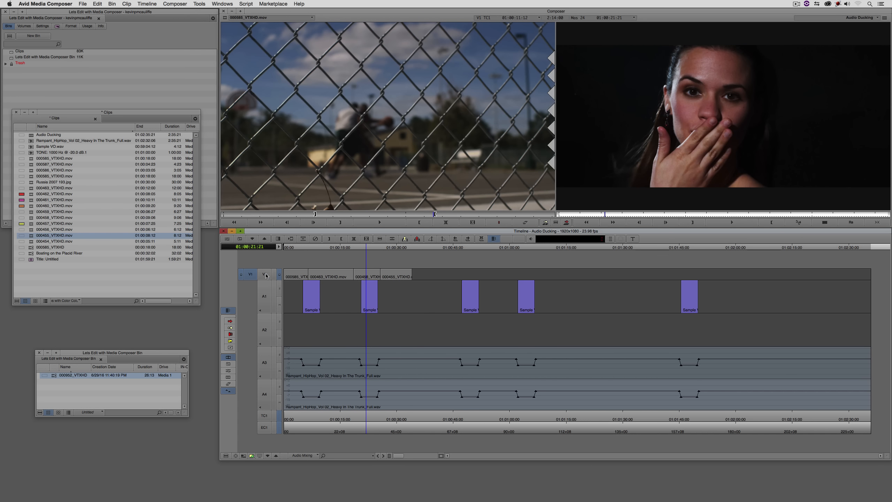
{"action": "right_click", "coordinate": [365, 272]}
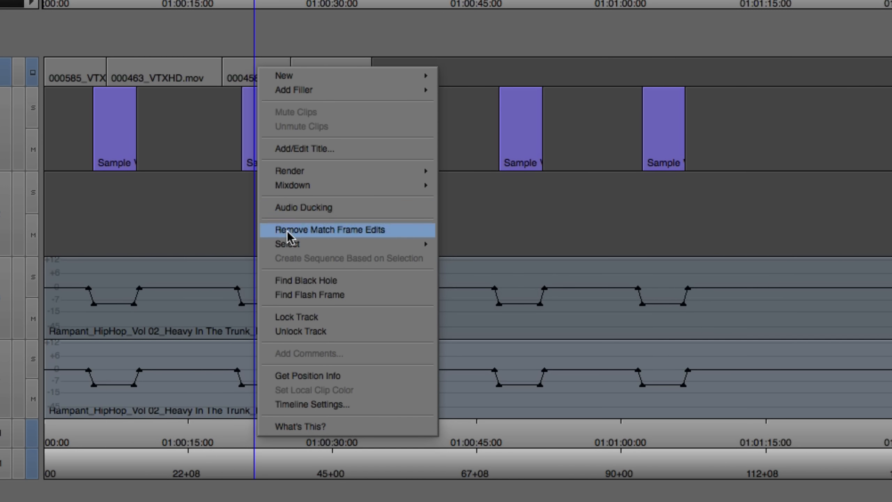
{"action": "mouse_move", "coordinate": [289, 246]}
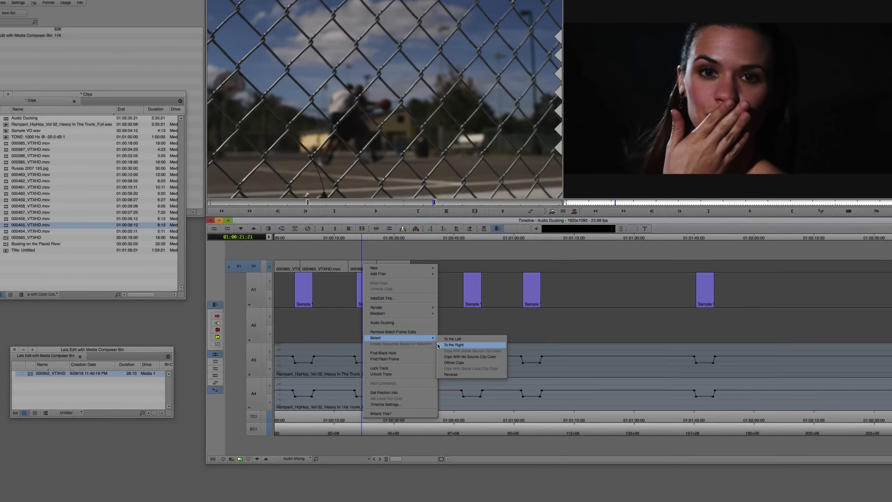
{"action": "left_click", "coordinate": [437, 260]}
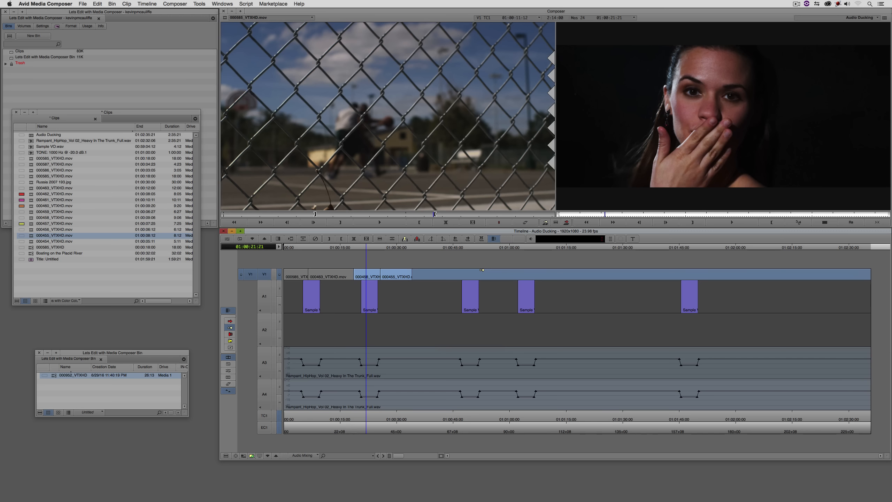
Reverse the segment selection on V1 and deselect the segments
{"action": "right_click", "coordinate": [365, 275]}
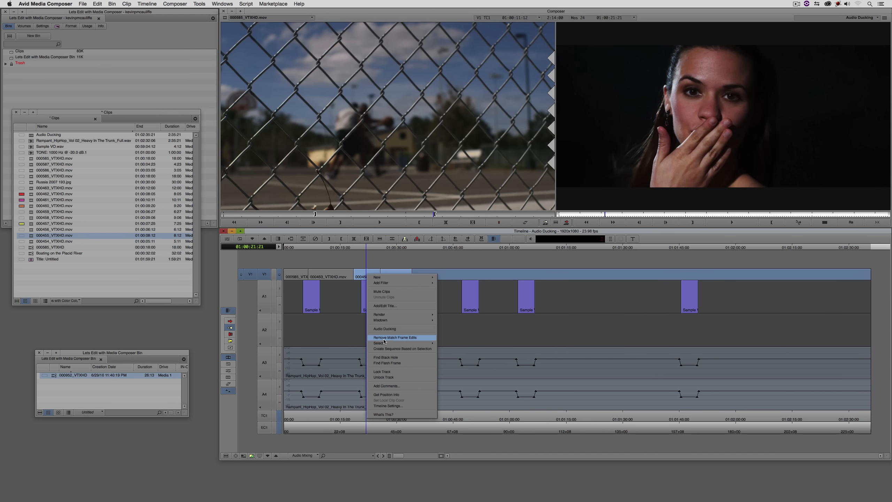
{"action": "mouse_move", "coordinate": [384, 344]}
{"action": "left_click", "coordinate": [450, 377]}
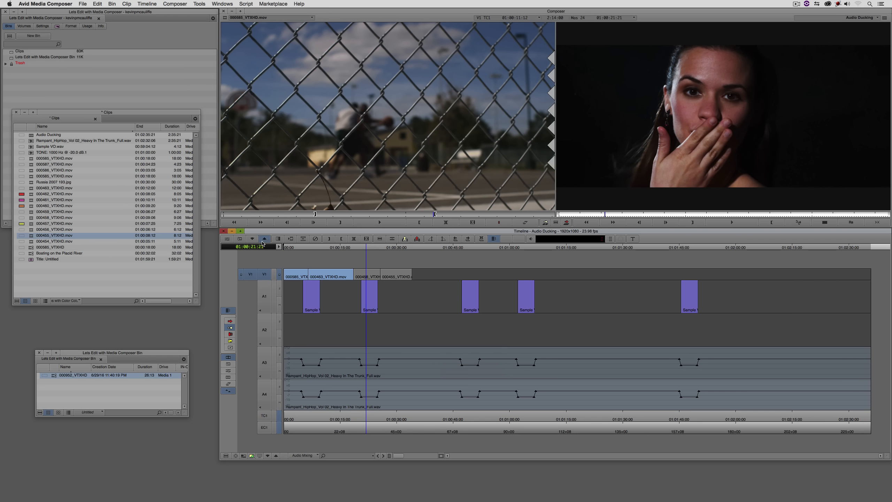
{"action": "left_click", "coordinate": [230, 329]}
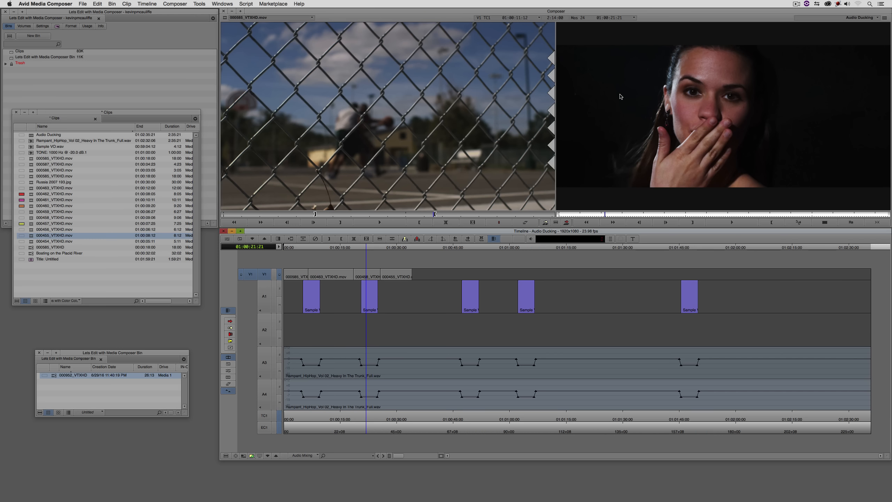
Set the record monitor's target mask to No Mask
{"action": "left_click", "coordinate": [806, 223]}
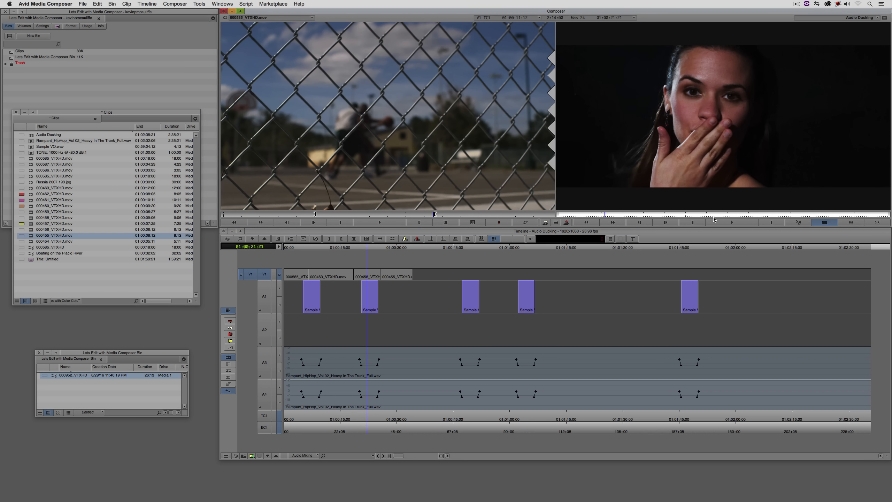
{"action": "right_click", "coordinate": [822, 223]}
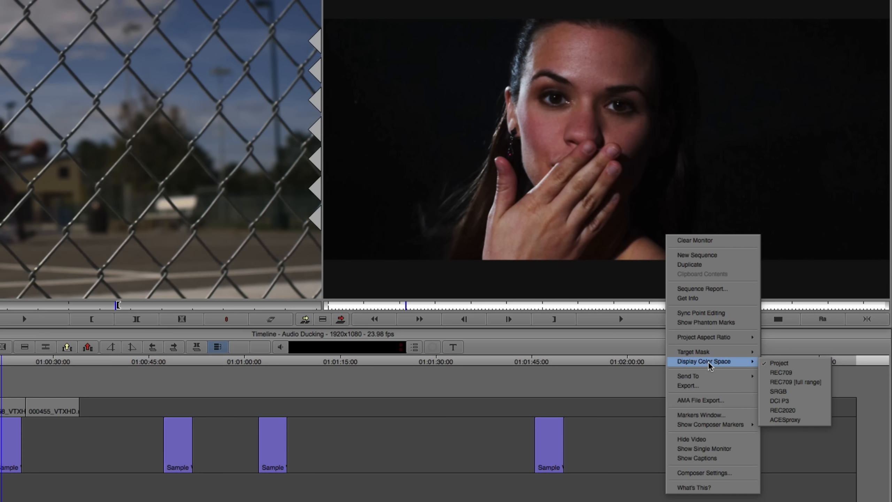
{"action": "mouse_move", "coordinate": [708, 355]}
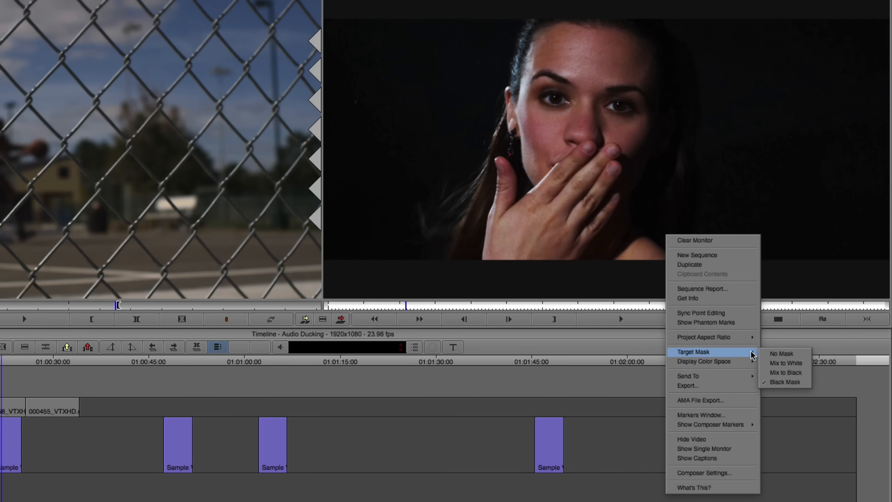
{"action": "left_click", "coordinate": [782, 353]}
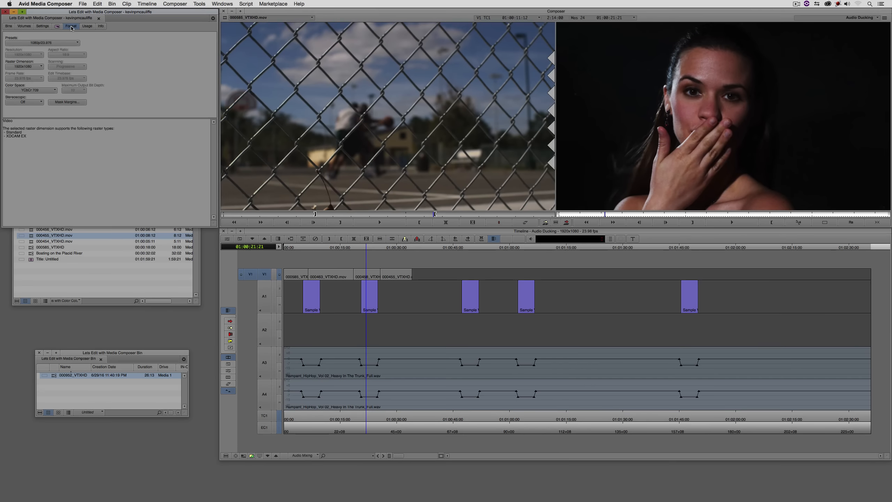
Set the project's mask margins preset to 1.90:1 in the format settings
{"action": "left_click", "coordinate": [81, 102]}
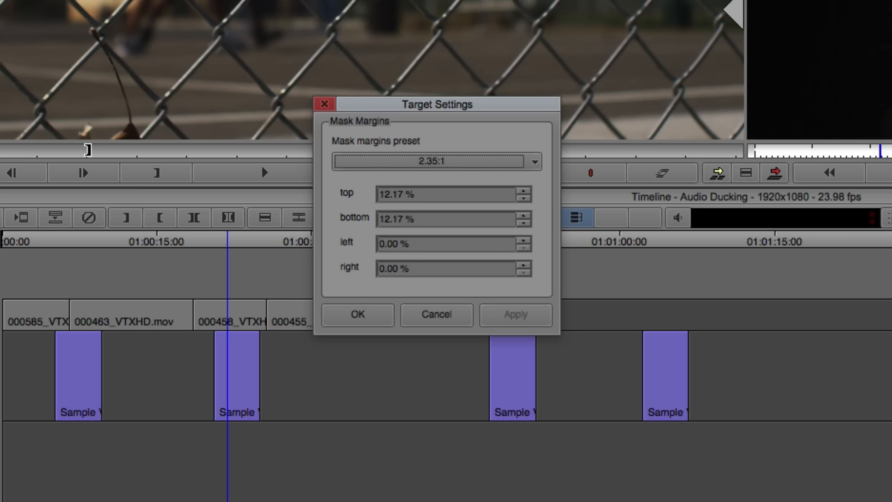
{"action": "left_click", "coordinate": [418, 161]}
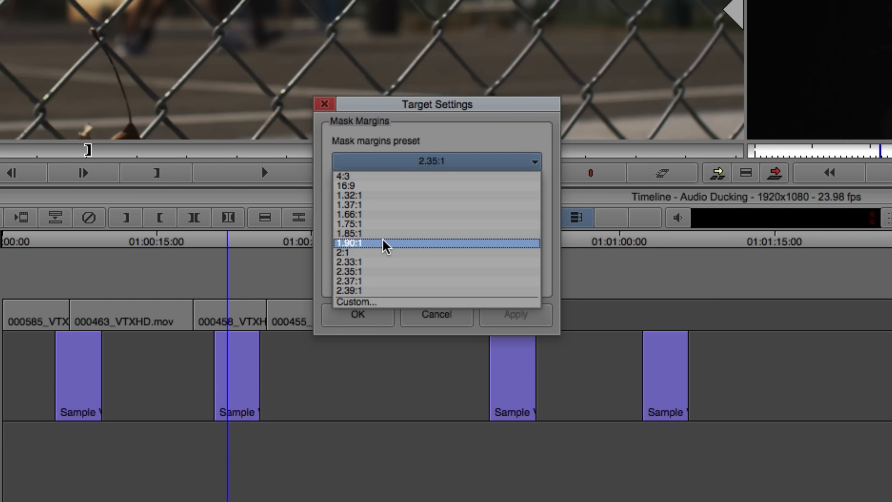
{"action": "left_click", "coordinate": [396, 244]}
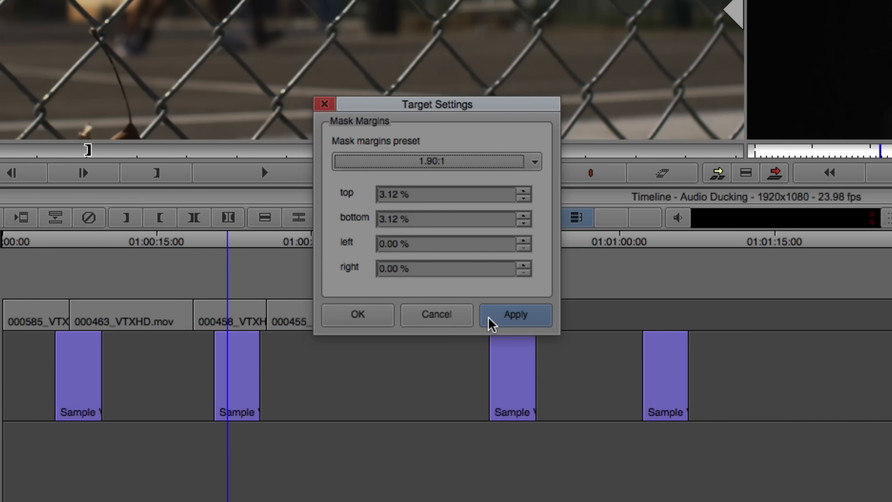
{"action": "left_click", "coordinate": [511, 315]}
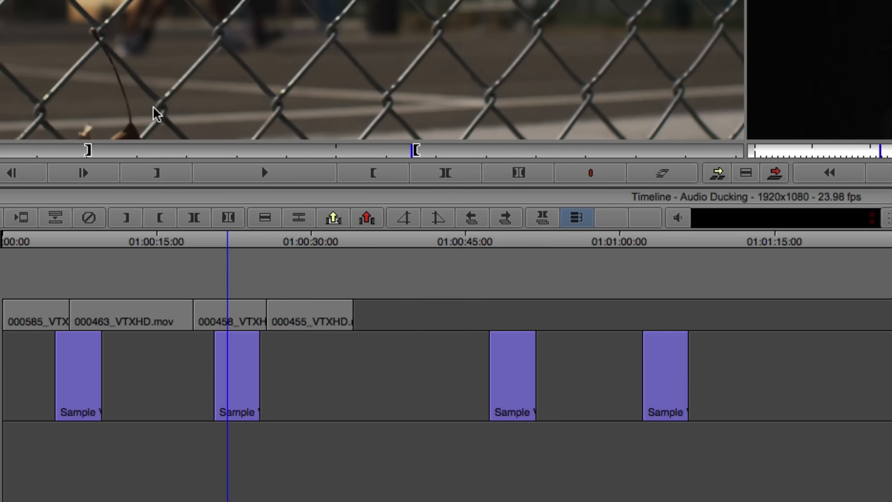
{"action": "left_click", "coordinate": [153, 108]}
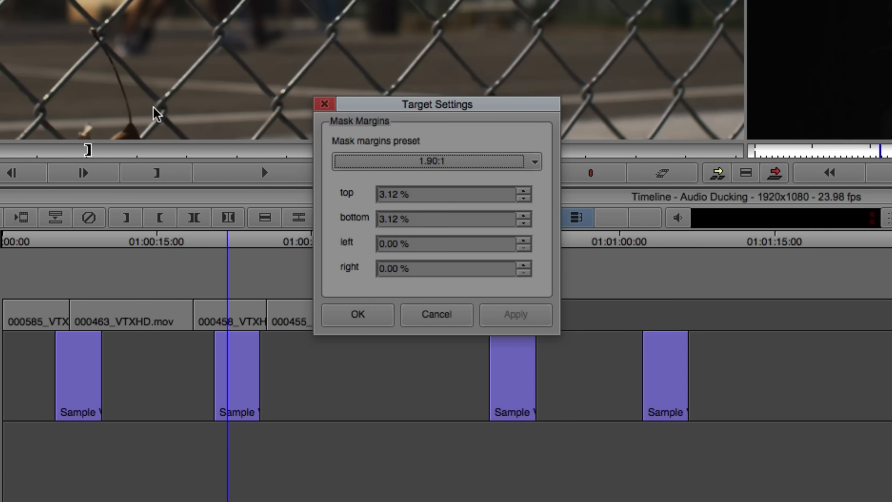
{"action": "left_click", "coordinate": [355, 314]}
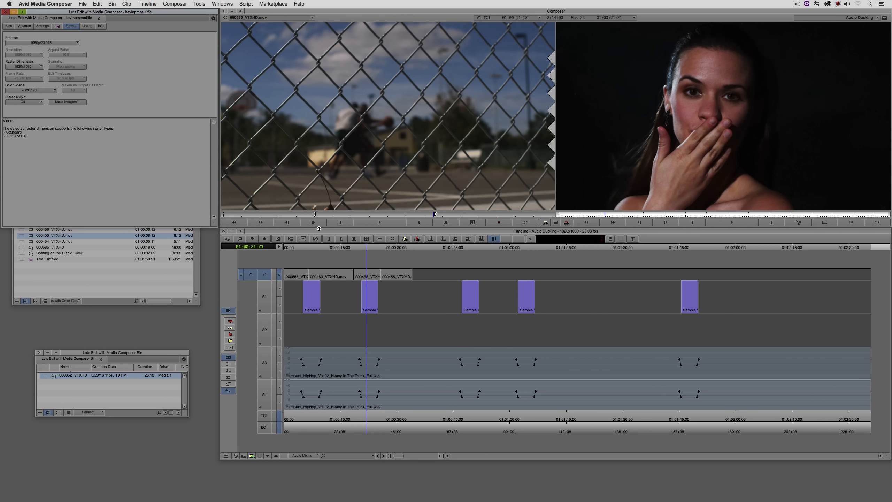
Set the record monitor's target mask to Black Mask
{"action": "right_click", "coordinate": [694, 170]}
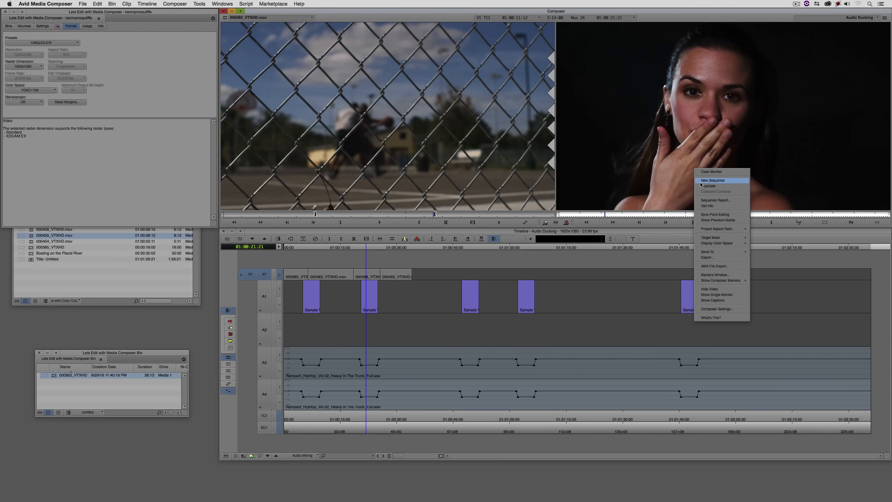
{"action": "mouse_move", "coordinate": [717, 238]}
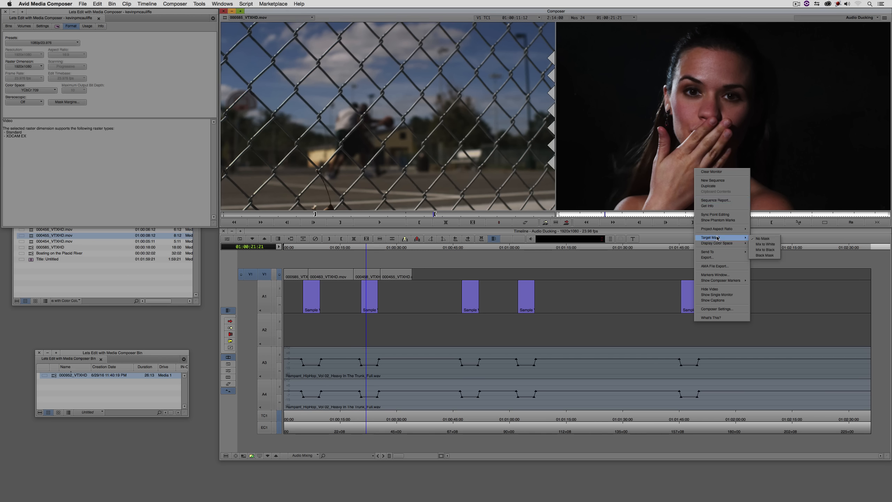
{"action": "left_click", "coordinate": [774, 255]}
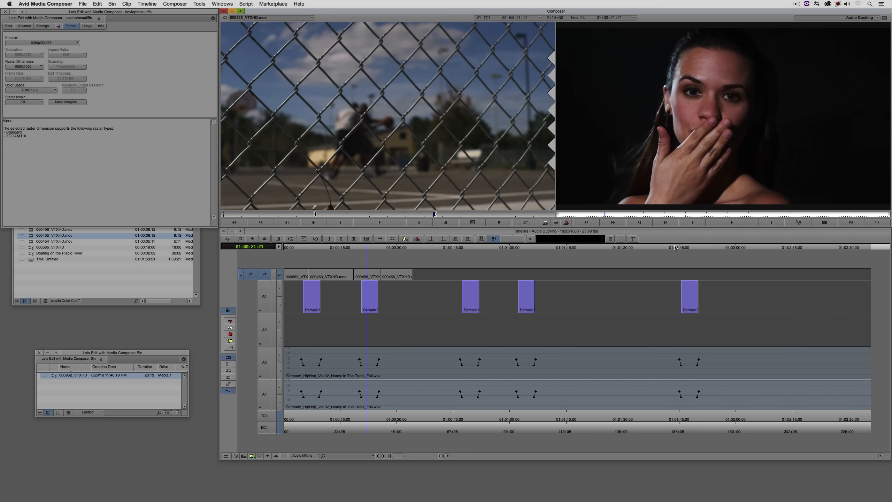
Park on the basketball player shot near the end of 000463_VTXHD.mov and toggle the Output Mask to compare the framing
{"action": "left_click_drag", "start_coordinate": [352, 276], "coordinate": [346, 275]}
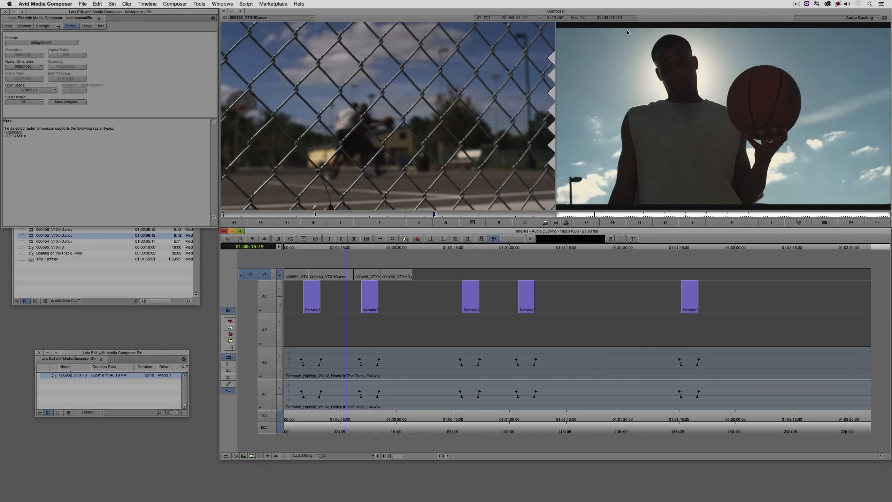
{"action": "left_click", "coordinate": [829, 223]}
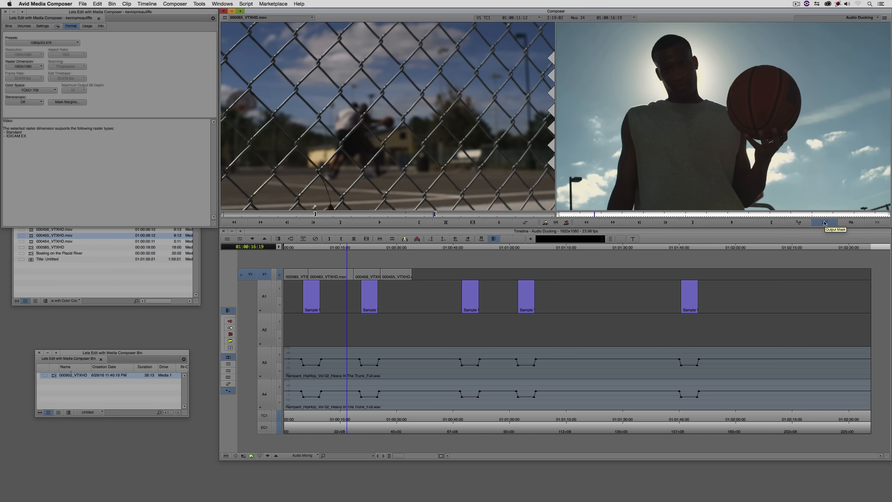
{"action": "left_click", "coordinate": [824, 223]}
{"action": "left_click", "coordinate": [824, 222]}
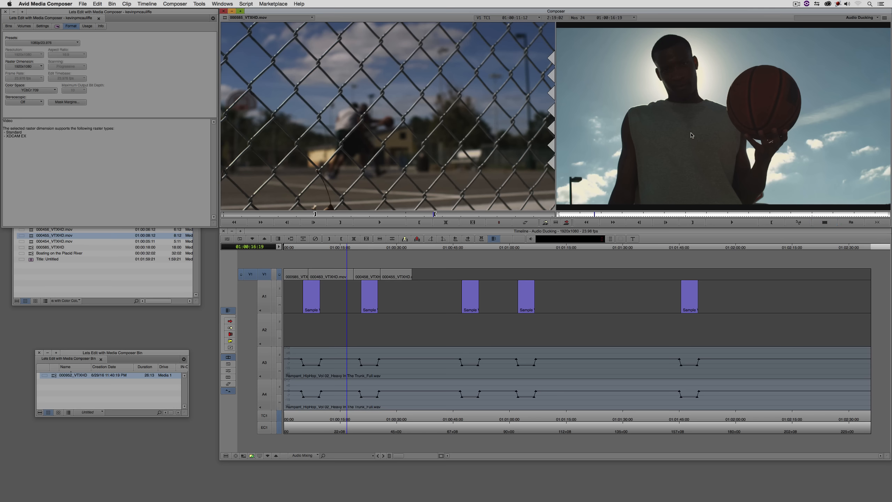
Open AMA File Export for the sequence, examine the Enable Mask Margins option, and cancel without exporting
{"action": "right_click", "coordinate": [664, 132]}
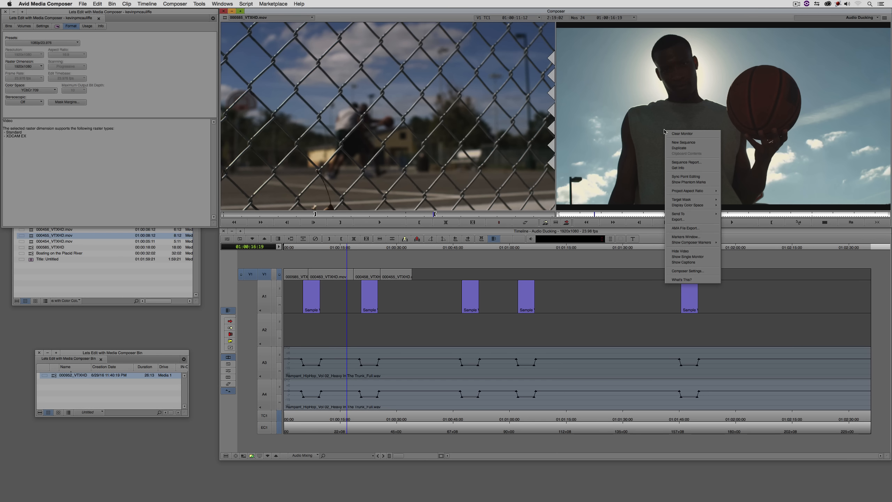
{"action": "left_click", "coordinate": [689, 228]}
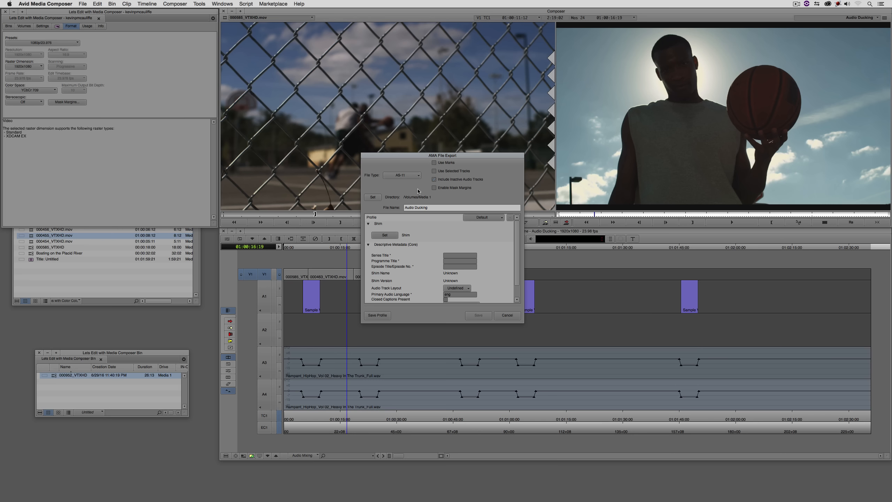
{"action": "left_click", "coordinate": [507, 315]}
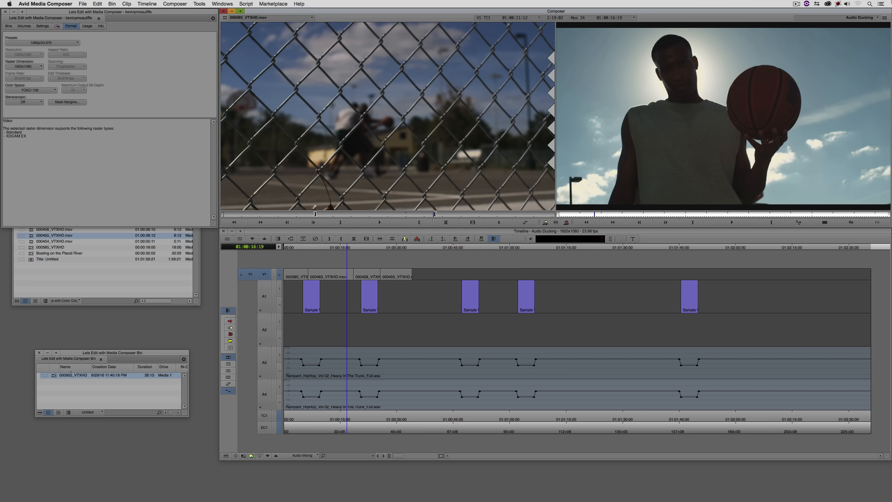
Clear the Audio Ducking sequence from the record monitor and the loaded clip from the source monitor
{"action": "left_click", "coordinate": [870, 17]}
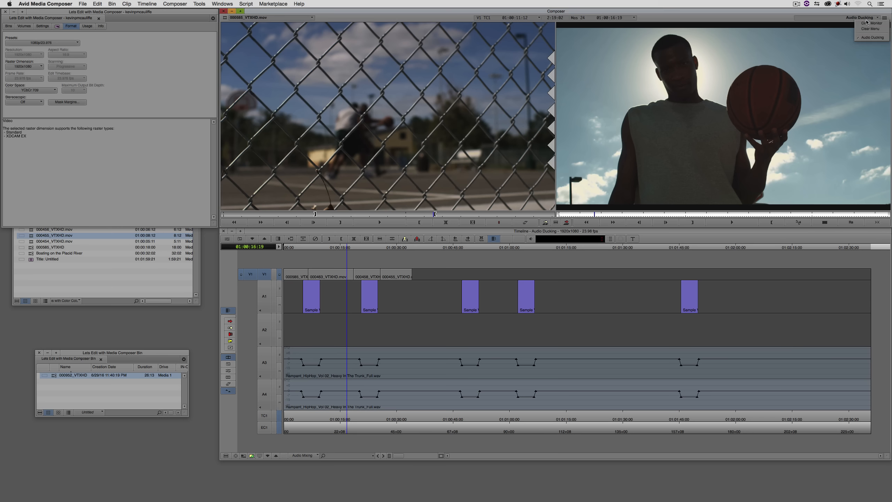
{"action": "left_click", "coordinate": [868, 24]}
{"action": "left_click", "coordinate": [253, 18]}
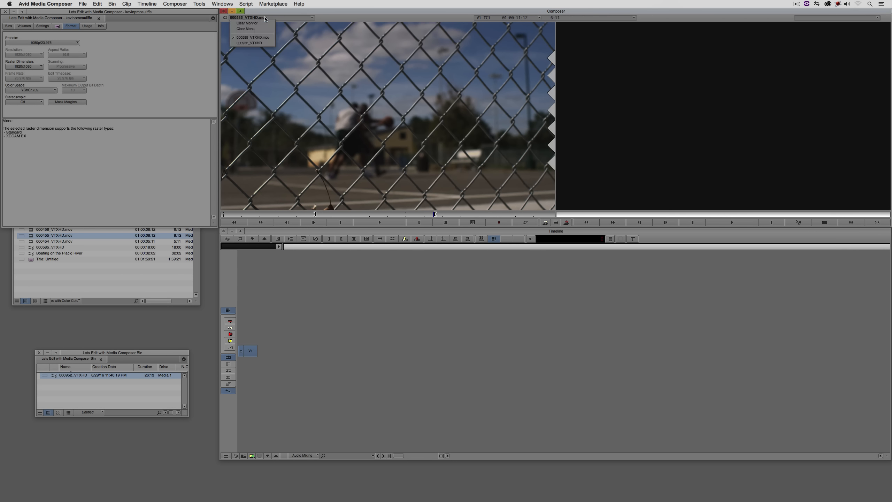
{"action": "left_click", "coordinate": [246, 23]}
Return the project window to its bin list and close the Clips and Lets Edit with Media Composer bins
{"action": "left_click", "coordinate": [9, 26]}
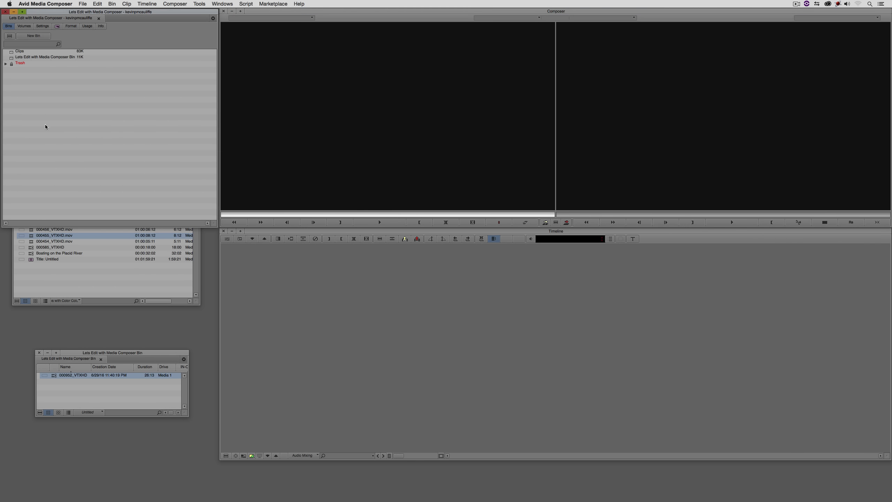
{"action": "left_click", "coordinate": [48, 278]}
{"action": "left_click", "coordinate": [16, 111]}
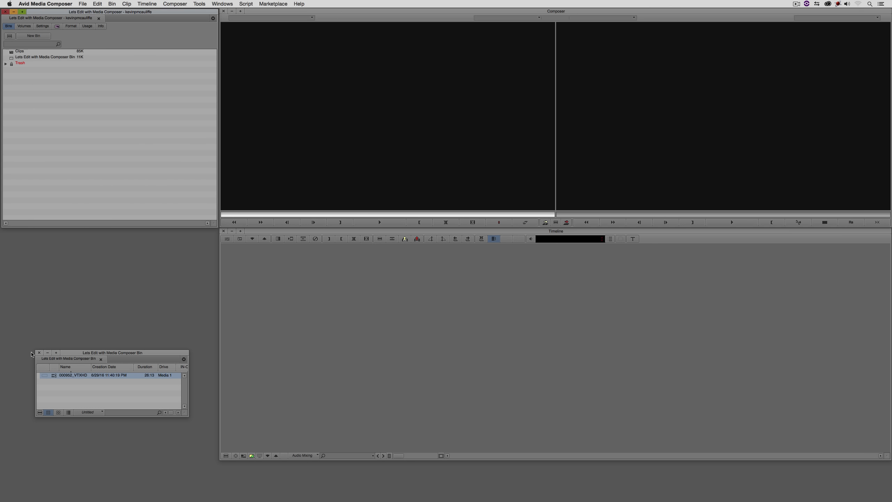
{"action": "left_click", "coordinate": [39, 353]}
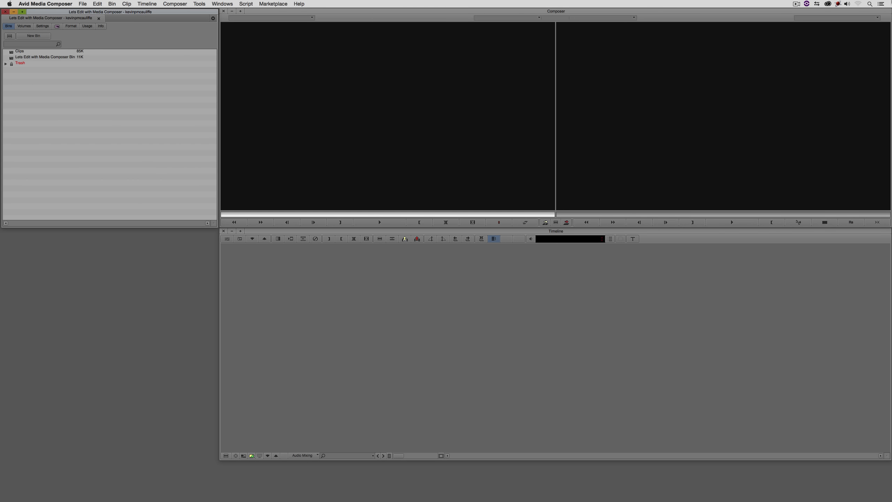